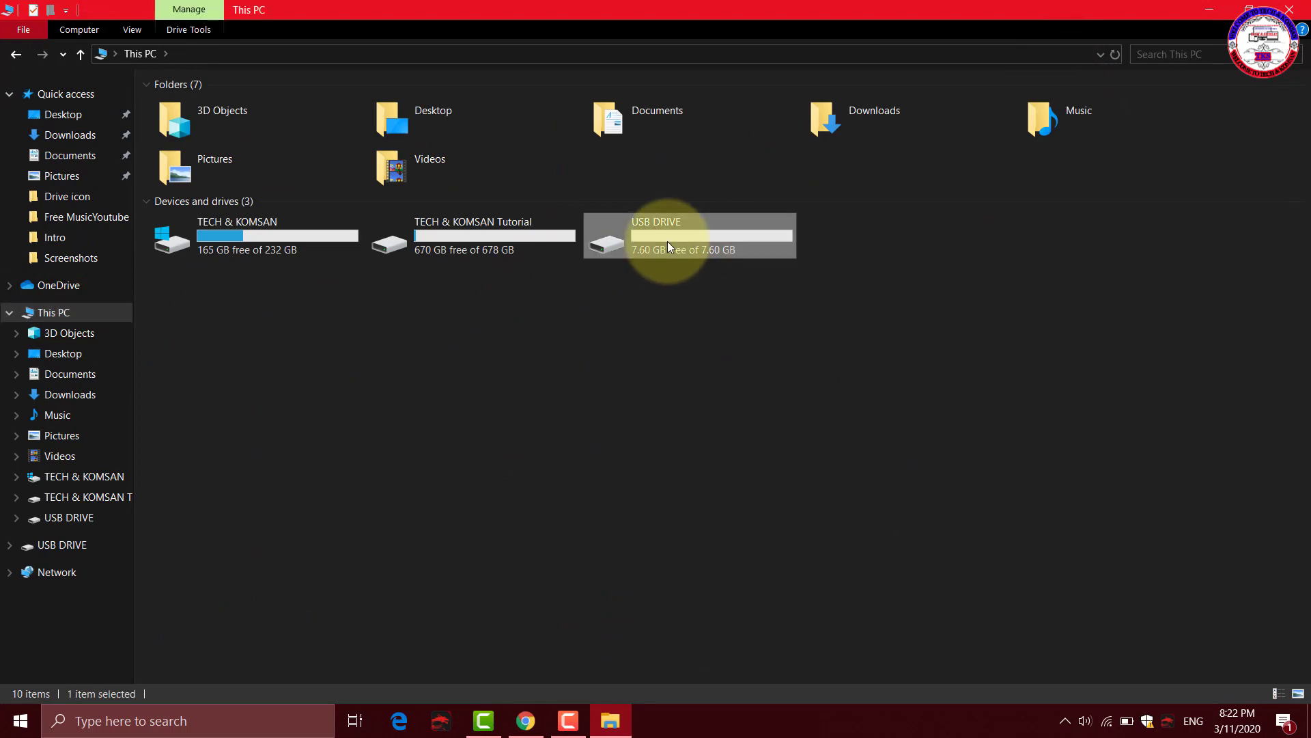
{"action": "right_click", "coordinate": [667, 240]}
{"action": "left_click", "coordinate": [1024, 295]}
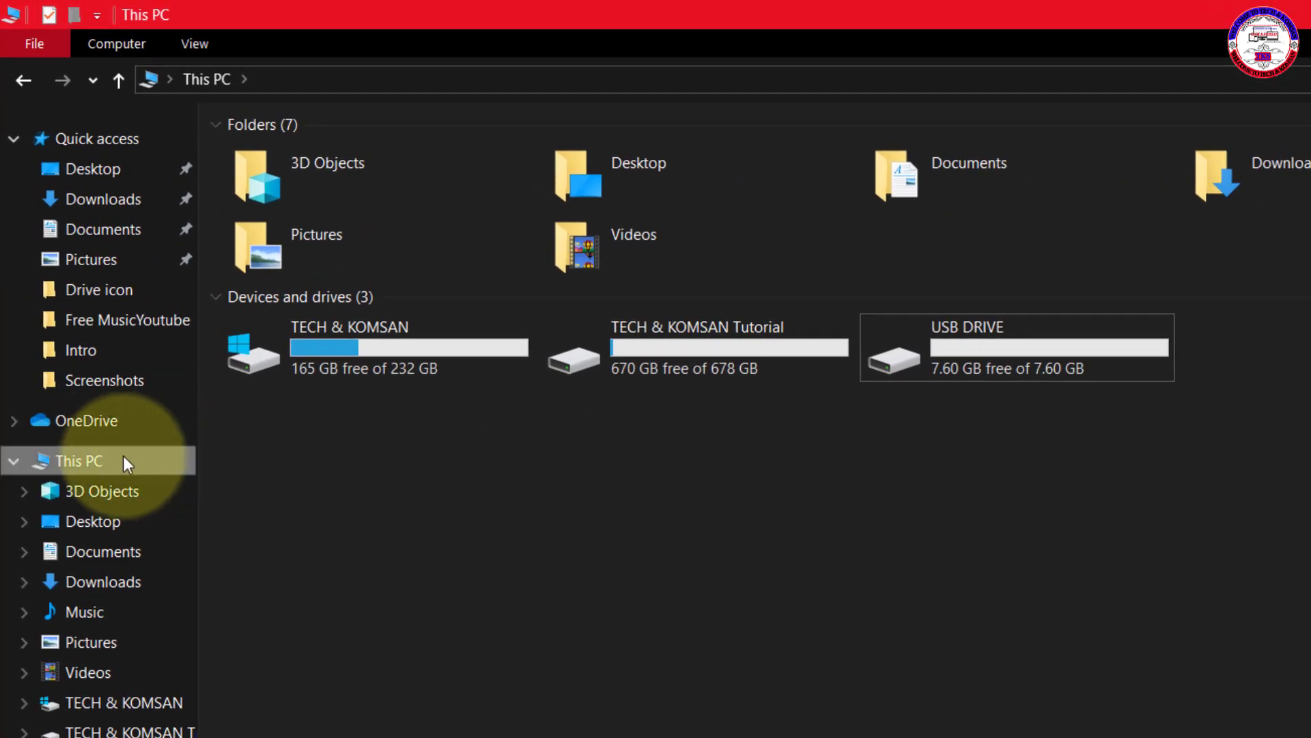
- Open Computer Management for This PC and expand the Universal Serial Bus controllers in Device Manager
{"action": "right_click", "coordinate": [87, 463]}
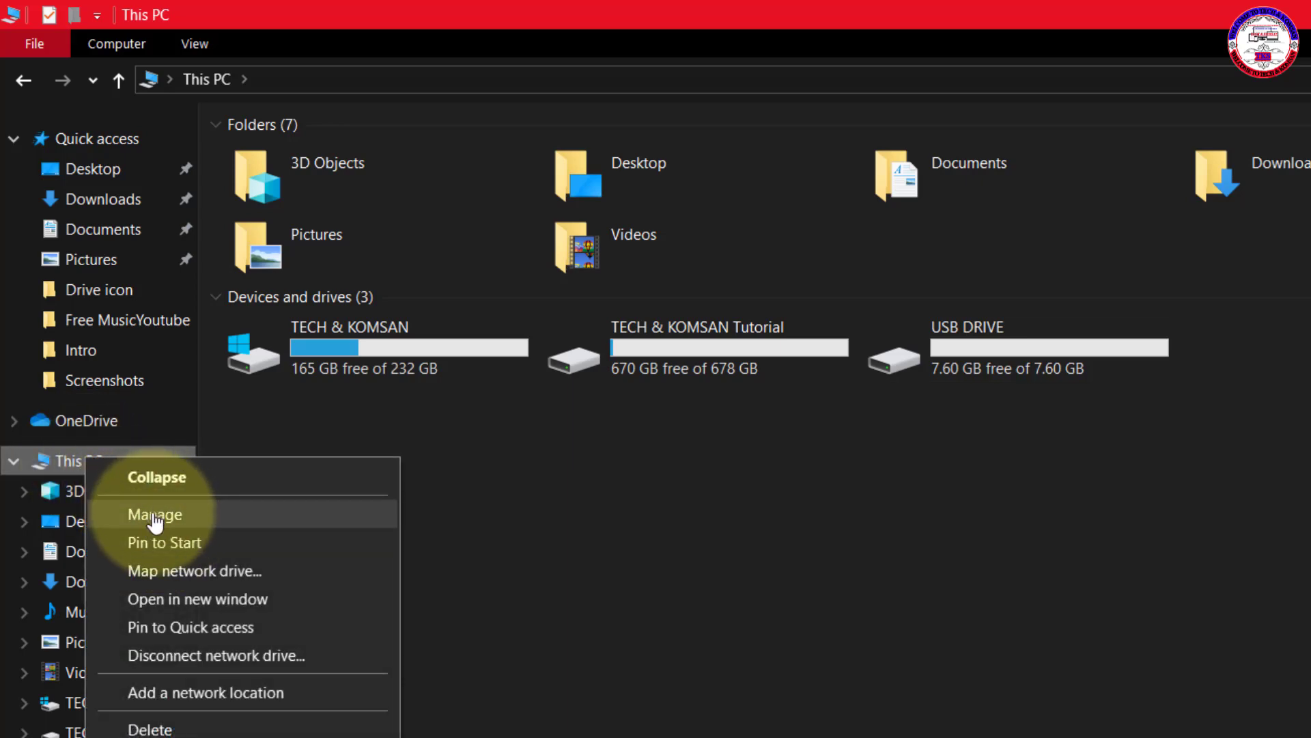
{"action": "left_click", "coordinate": [155, 517]}
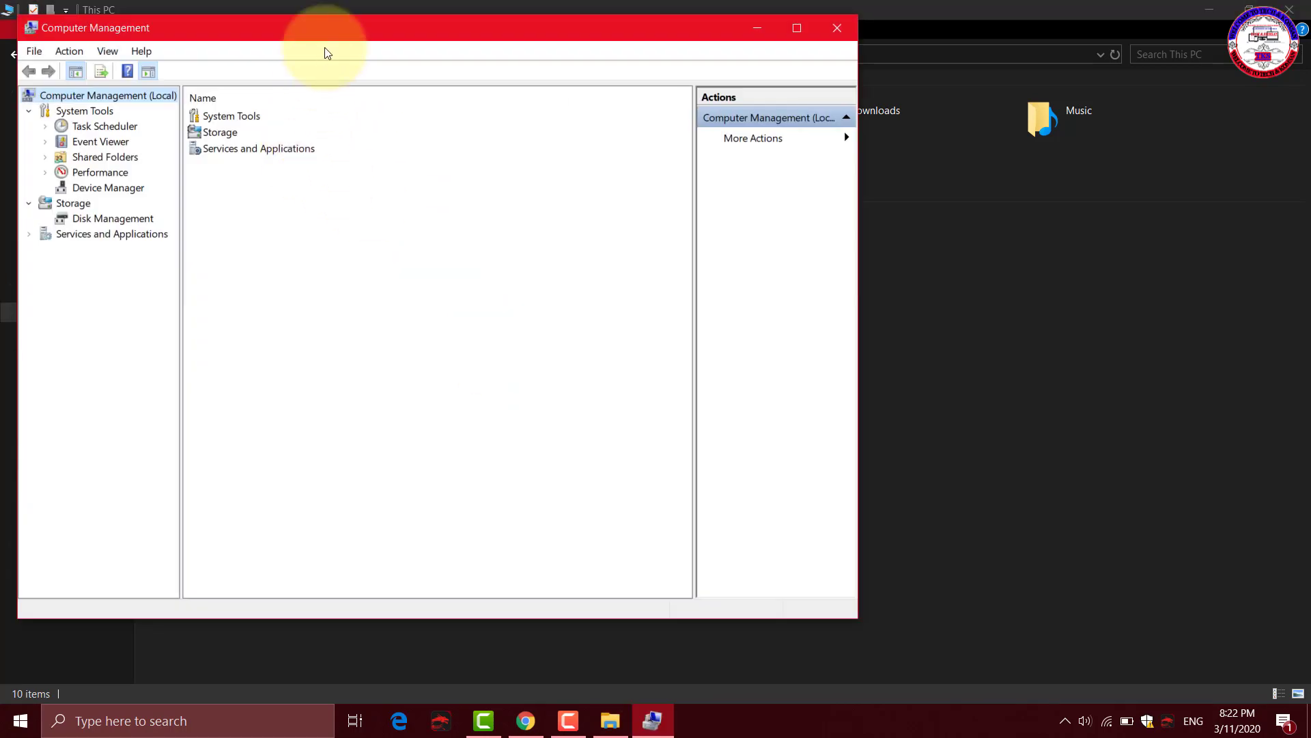
{"action": "left_click_drag", "start_coordinate": [319, 32], "coordinate": [327, 45]}
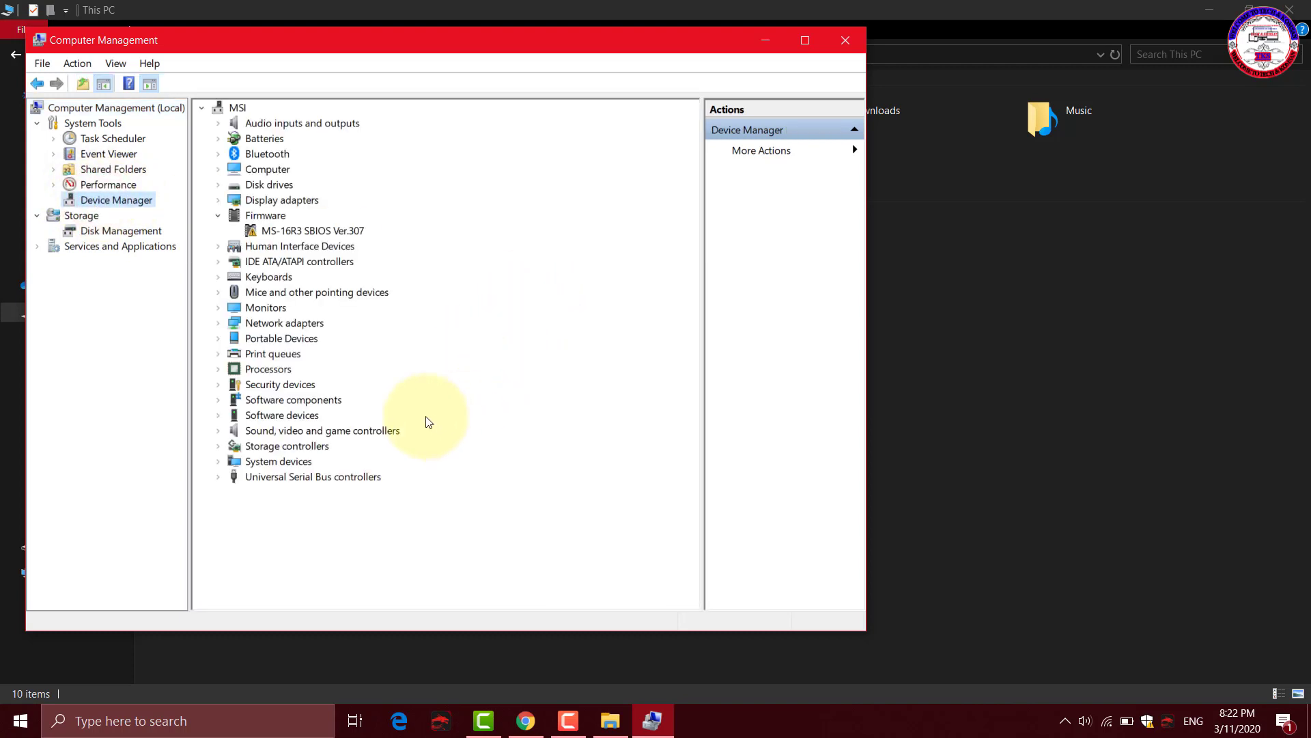
{"action": "left_click", "coordinate": [218, 478]}
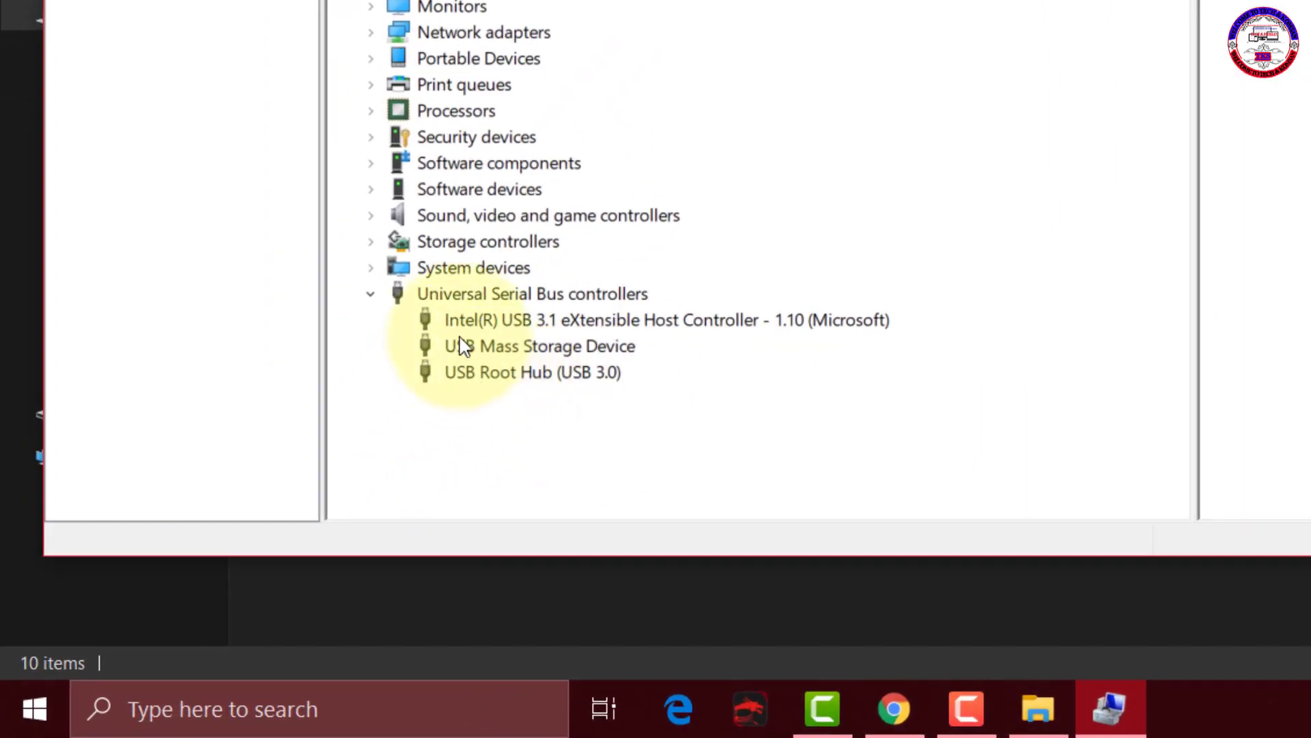
- Disable the USB Root Hub (USB 3.0) device and accept the confirmation
{"action": "right_click", "coordinate": [517, 374]}
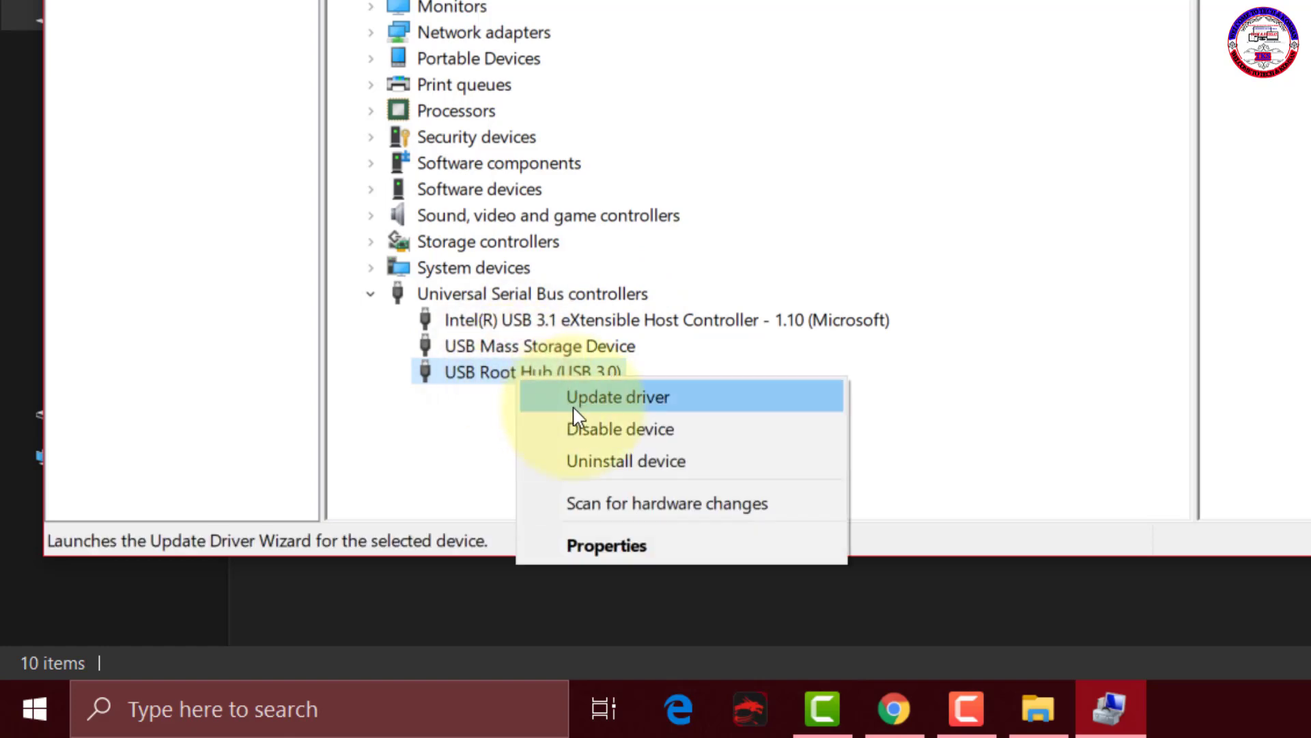
{"action": "left_click", "coordinate": [595, 430]}
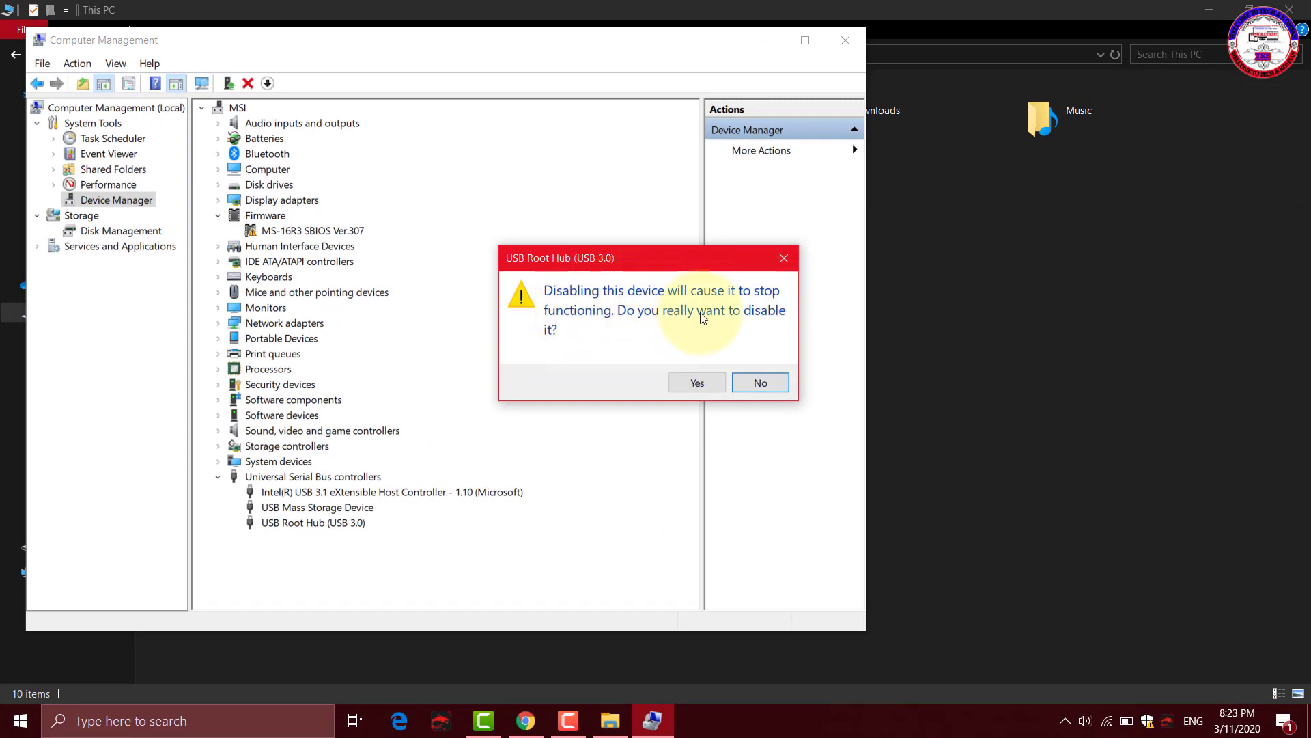
{"action": "left_click", "coordinate": [696, 383]}
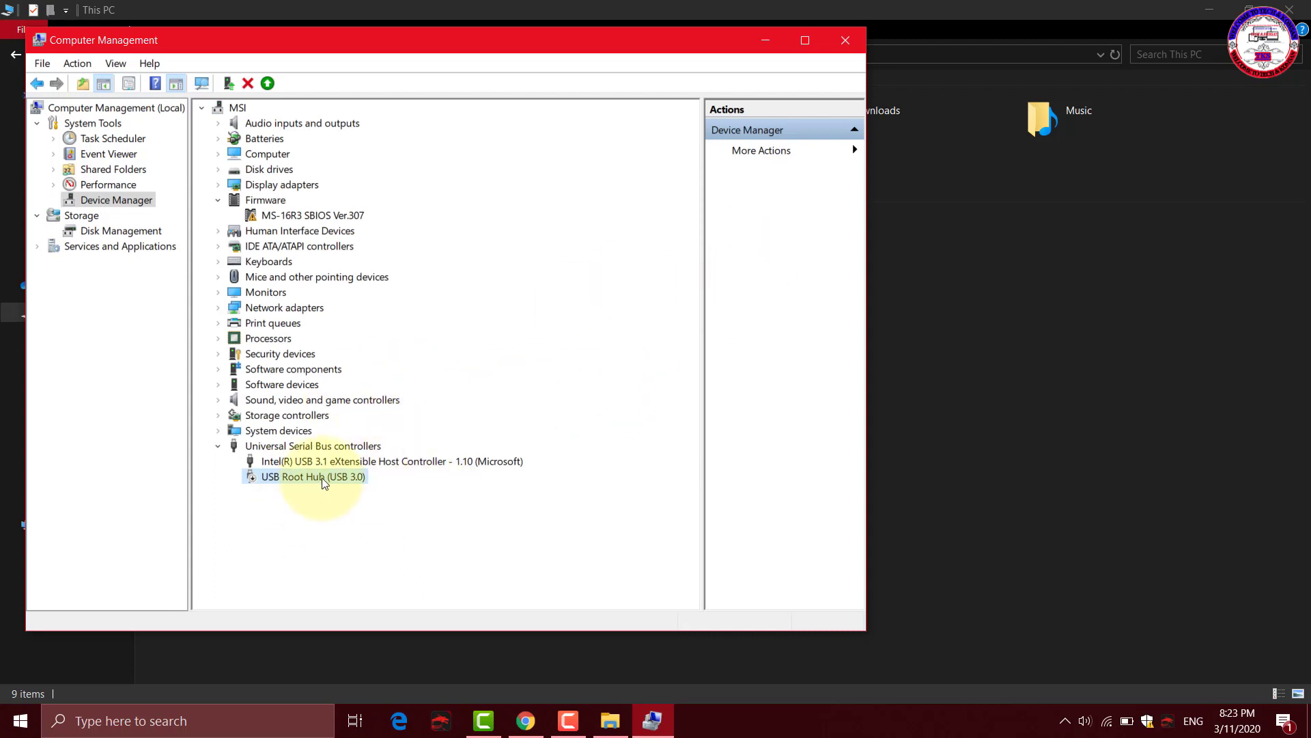
- Disable the Intel(R) USB 3.1 eXtensible Host Controller and accept the confirmation
{"action": "left_click", "coordinate": [302, 462]}
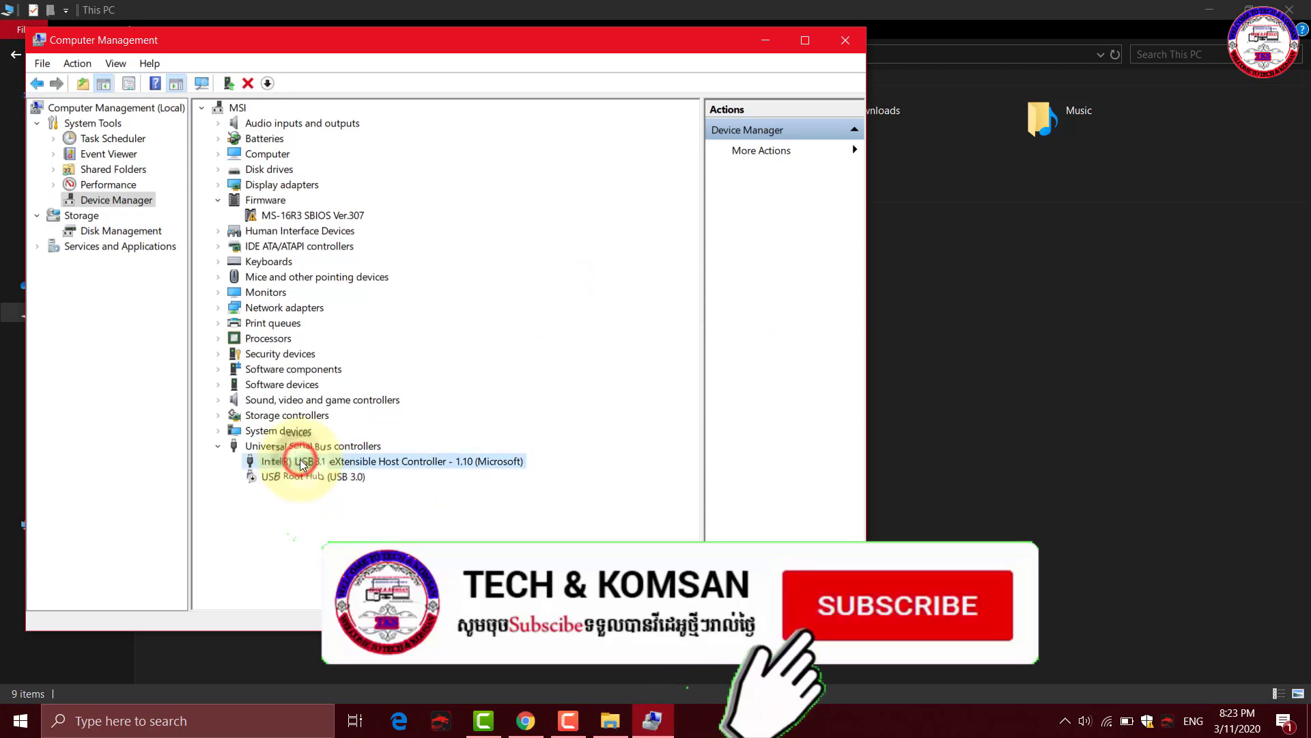
{"action": "right_click", "coordinate": [300, 470]}
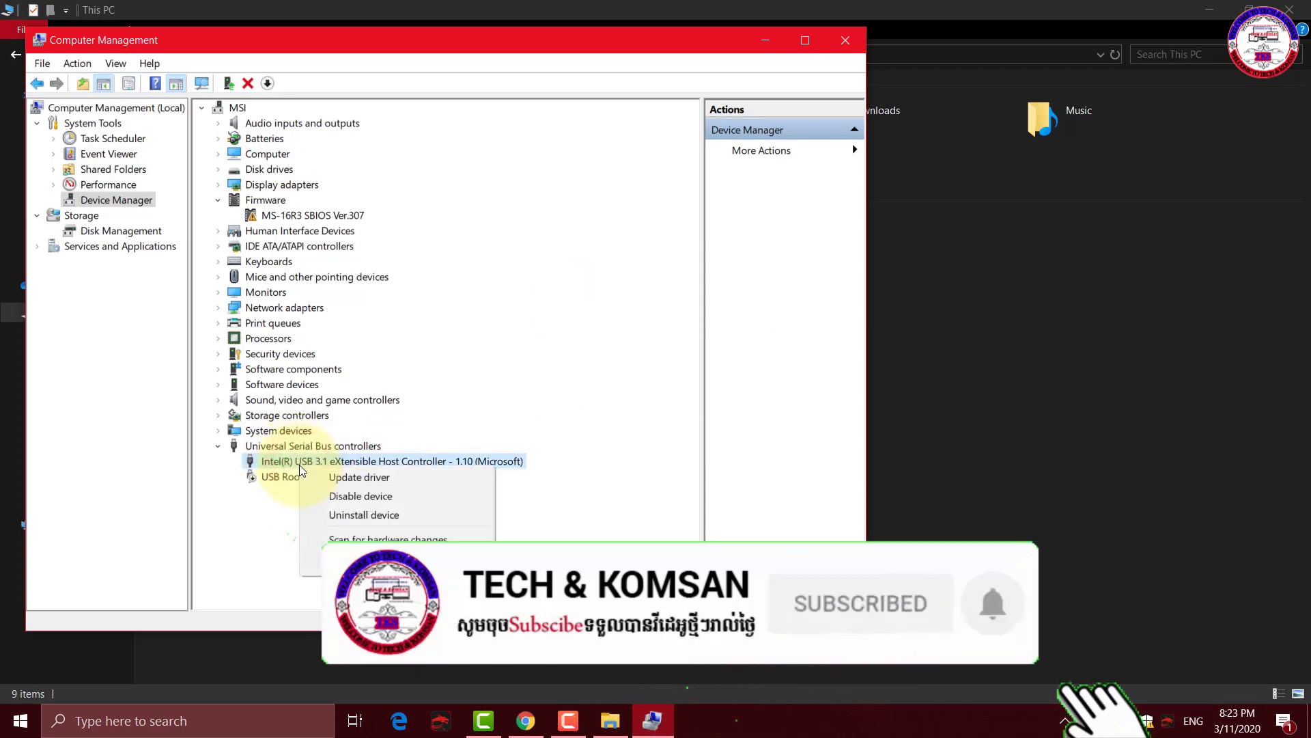
{"action": "left_click", "coordinate": [357, 497]}
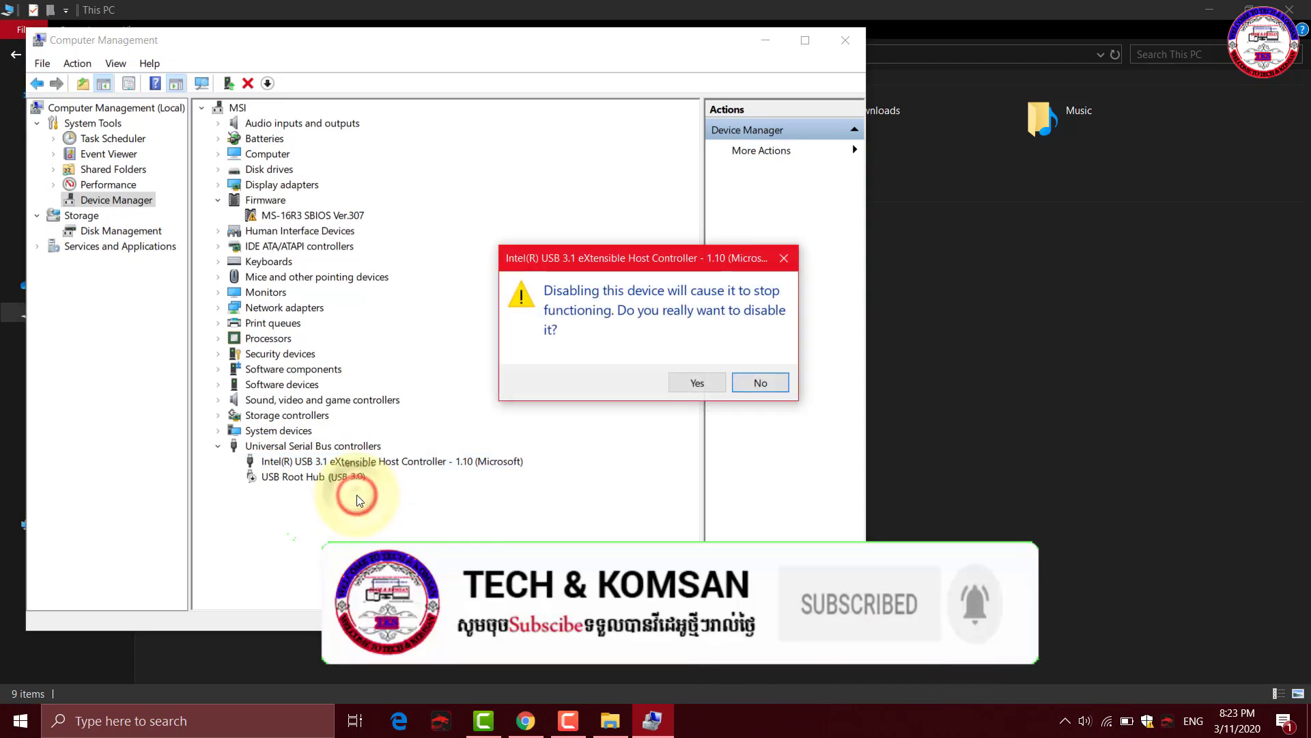
{"action": "left_click", "coordinate": [715, 385]}
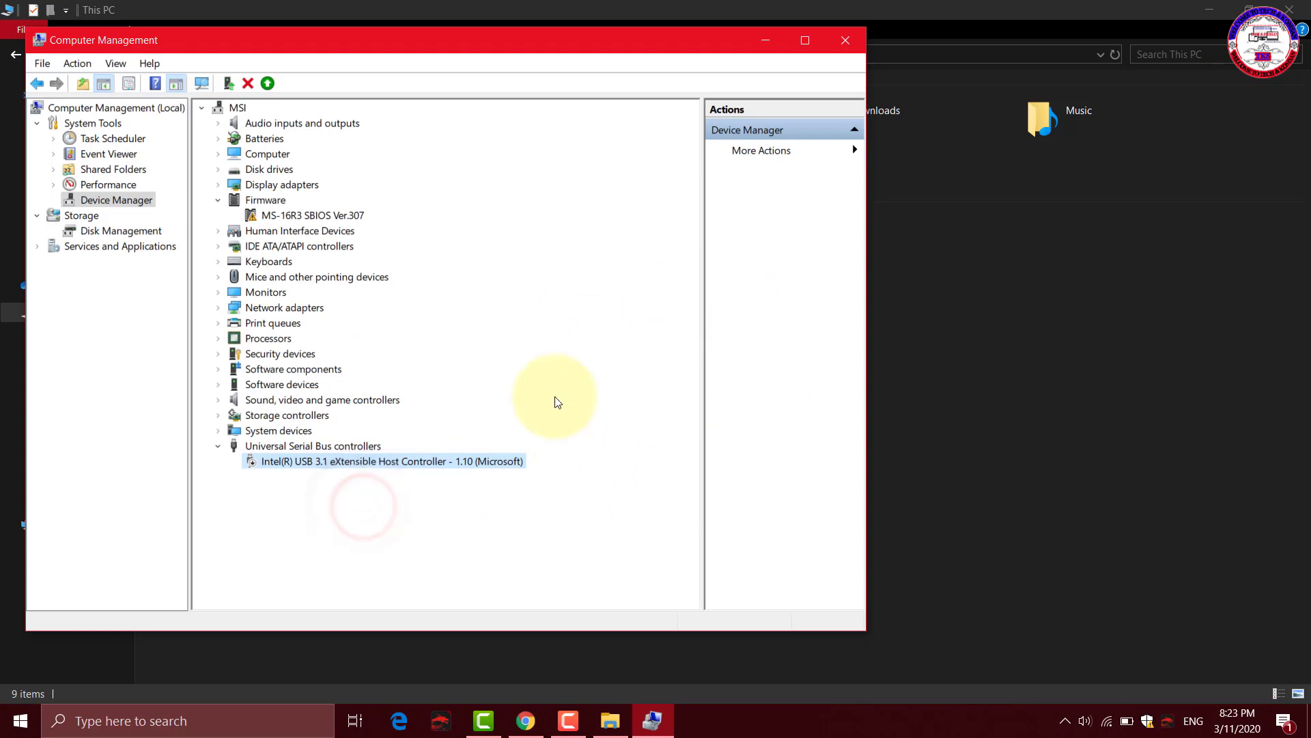
- Close Computer Management and File Explorer, and refresh the desktop
{"action": "left_click", "coordinate": [845, 42]}
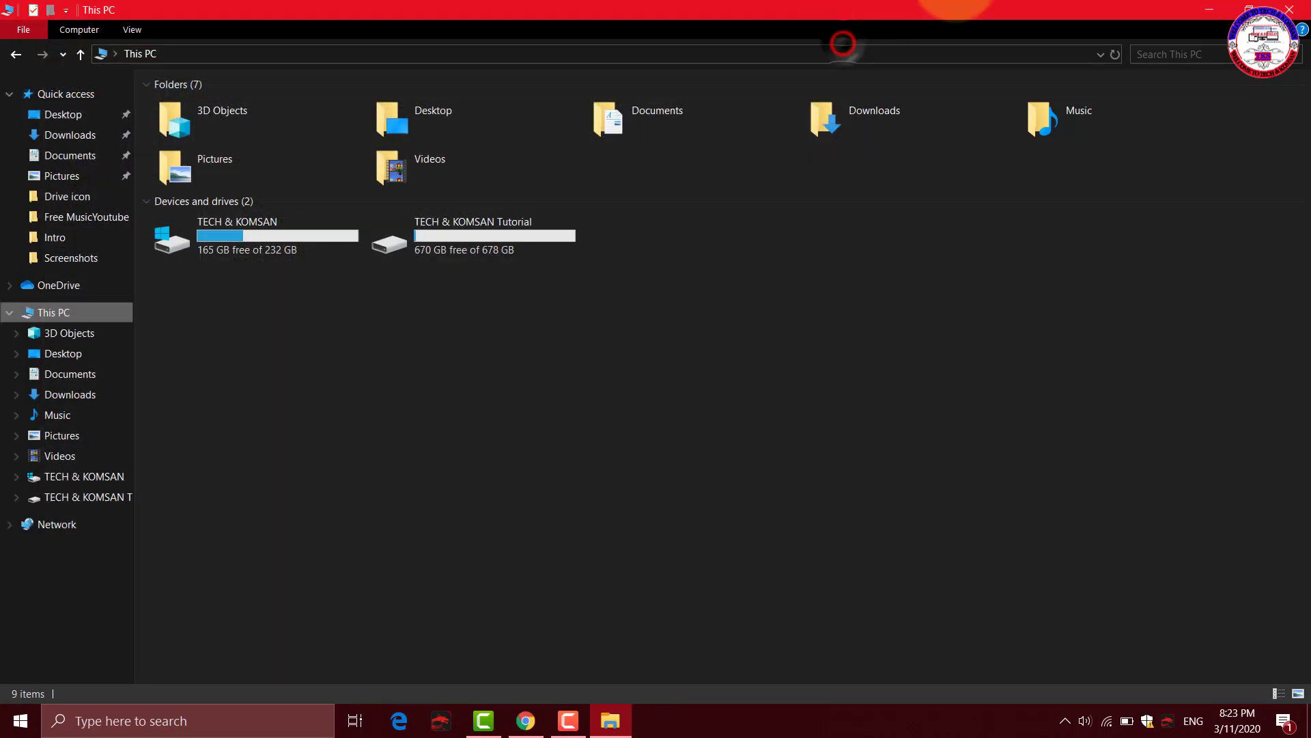
{"action": "left_click", "coordinate": [1290, 8]}
{"action": "right_click", "coordinate": [592, 198]}
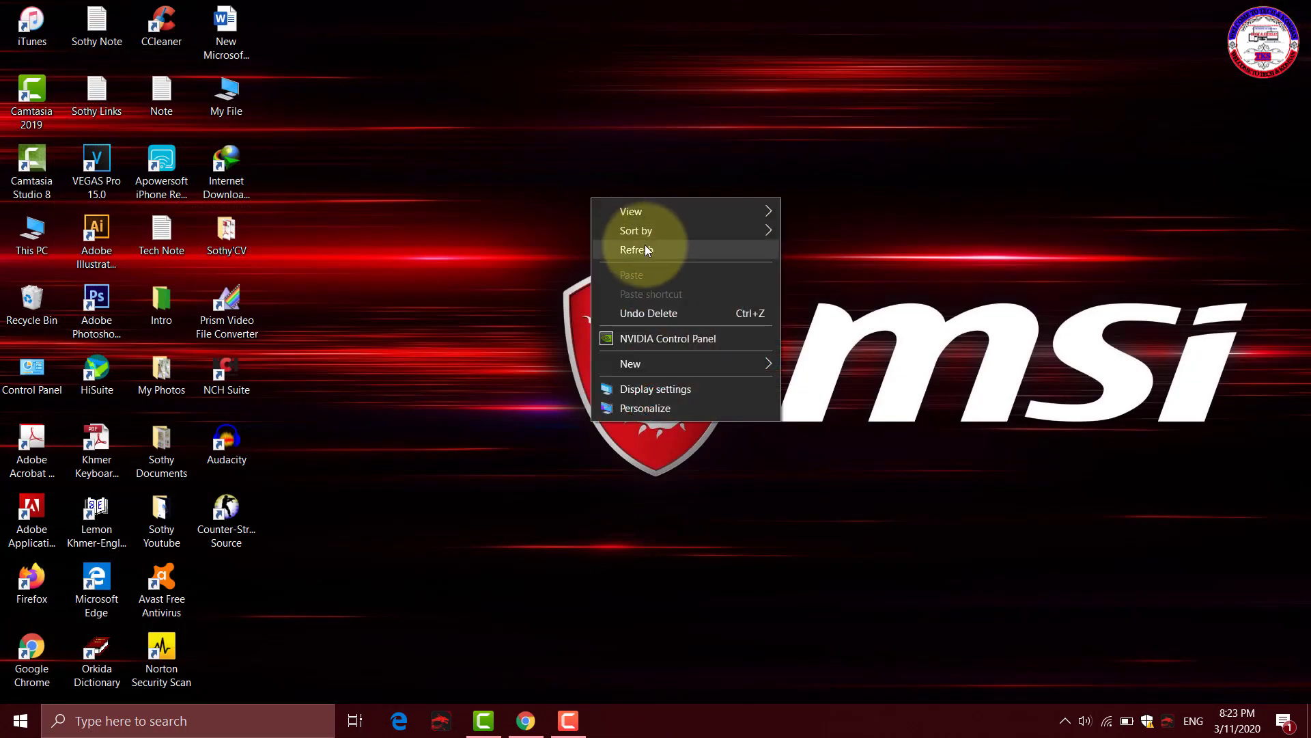
{"action": "left_click", "coordinate": [646, 248]}
- Reopen File Explorer at This PC and bring up Device Manager in Computer Management
{"action": "key", "text": "super+e"}
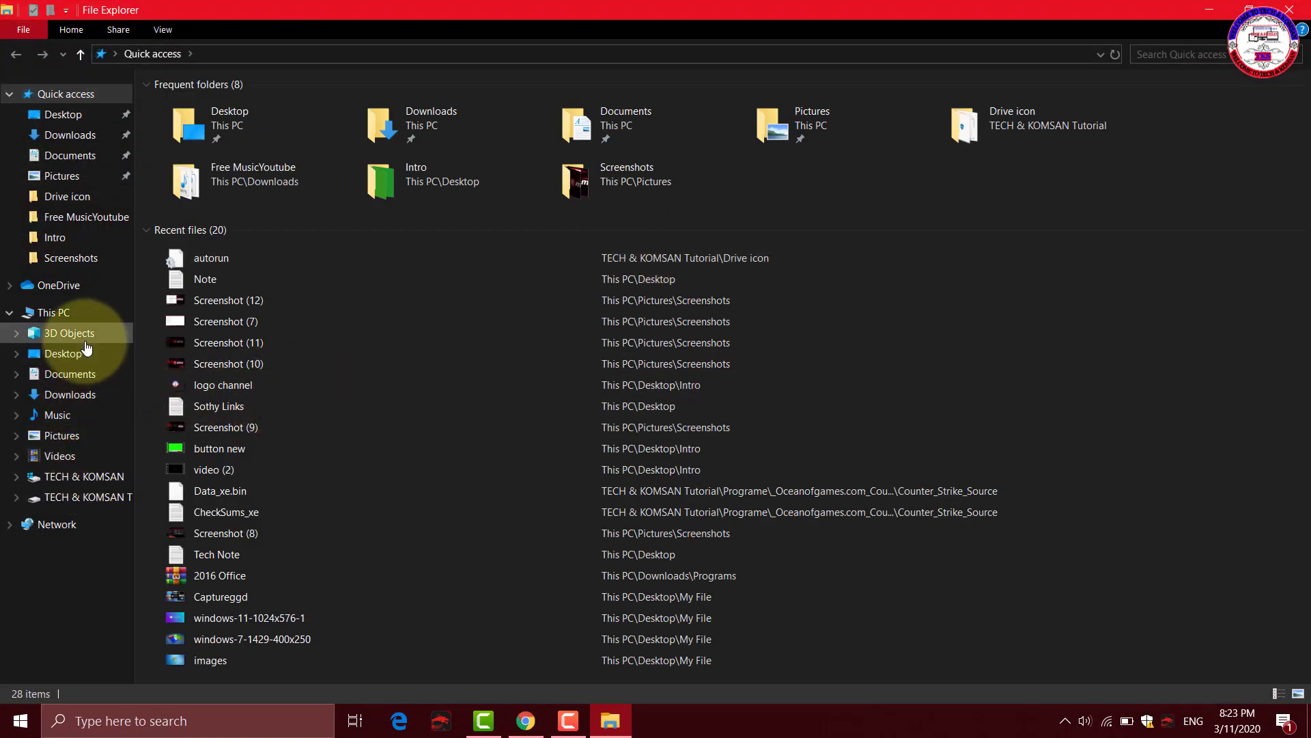
{"action": "left_click", "coordinate": [63, 313]}
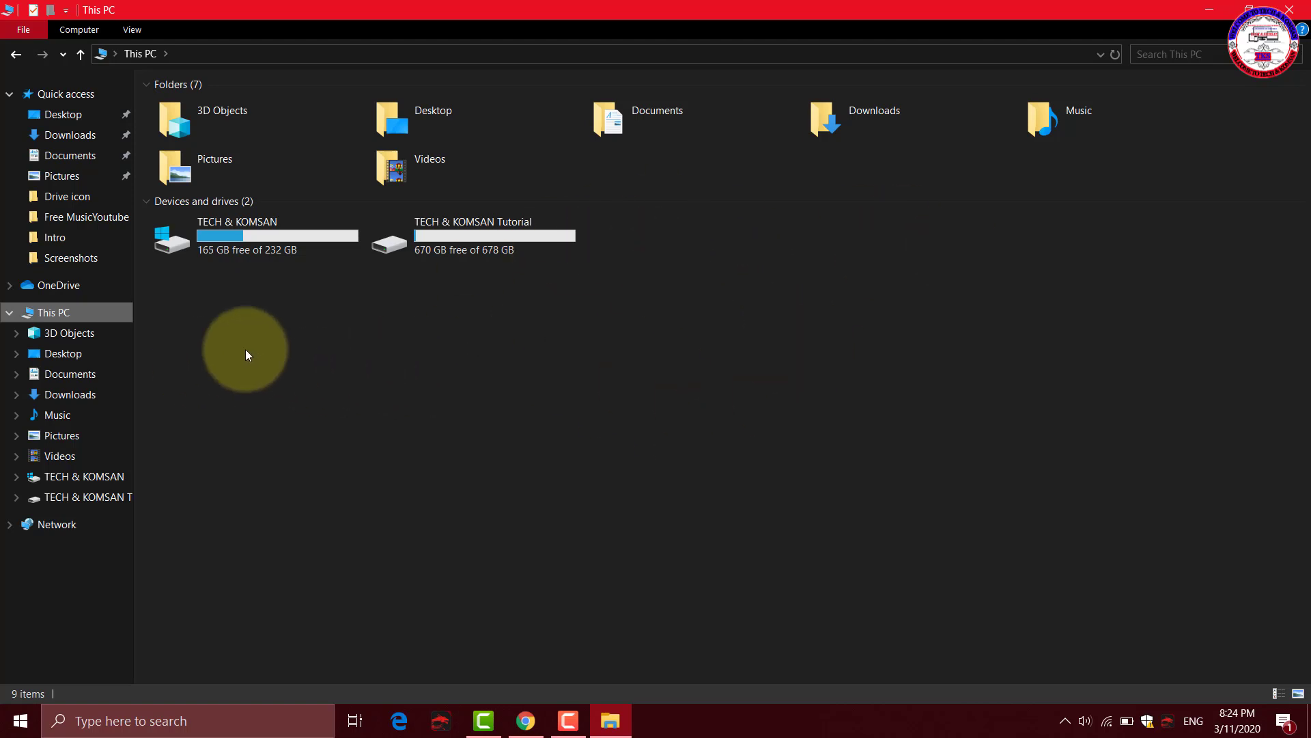
{"action": "right_click", "coordinate": [54, 314]}
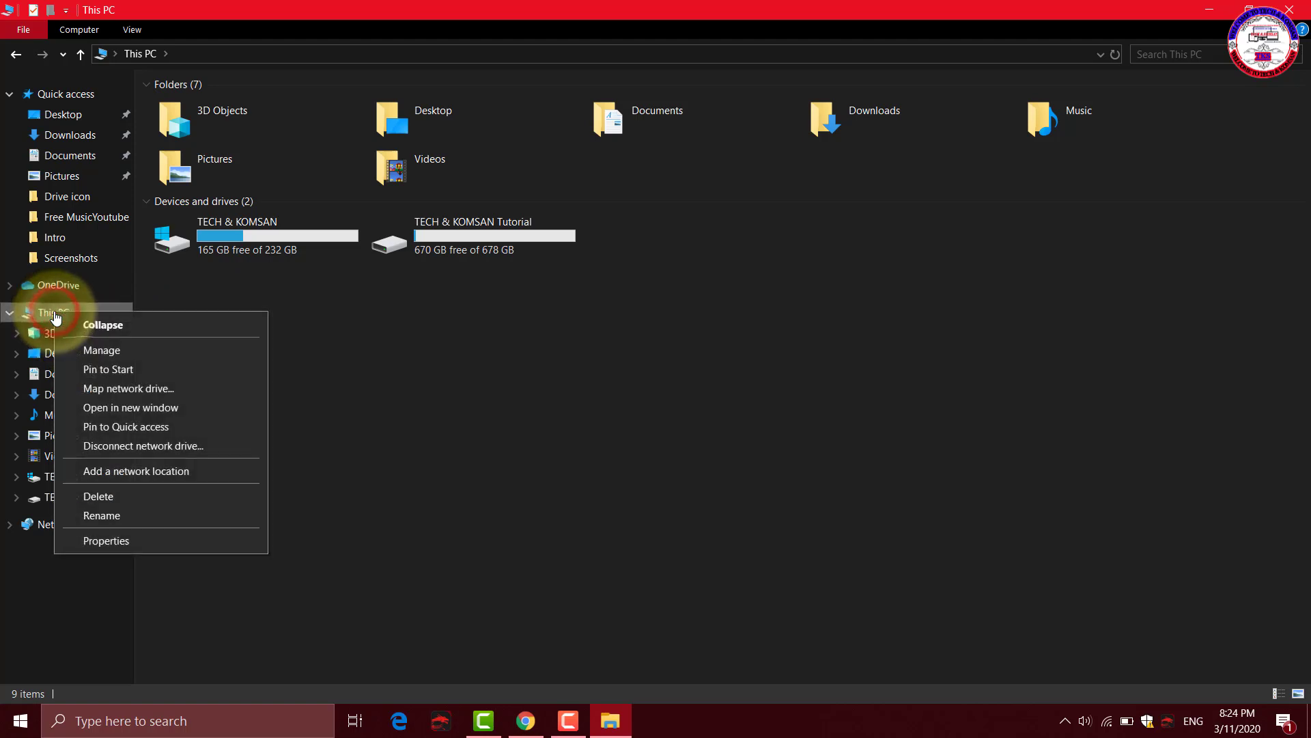
{"action": "left_click", "coordinate": [108, 351]}
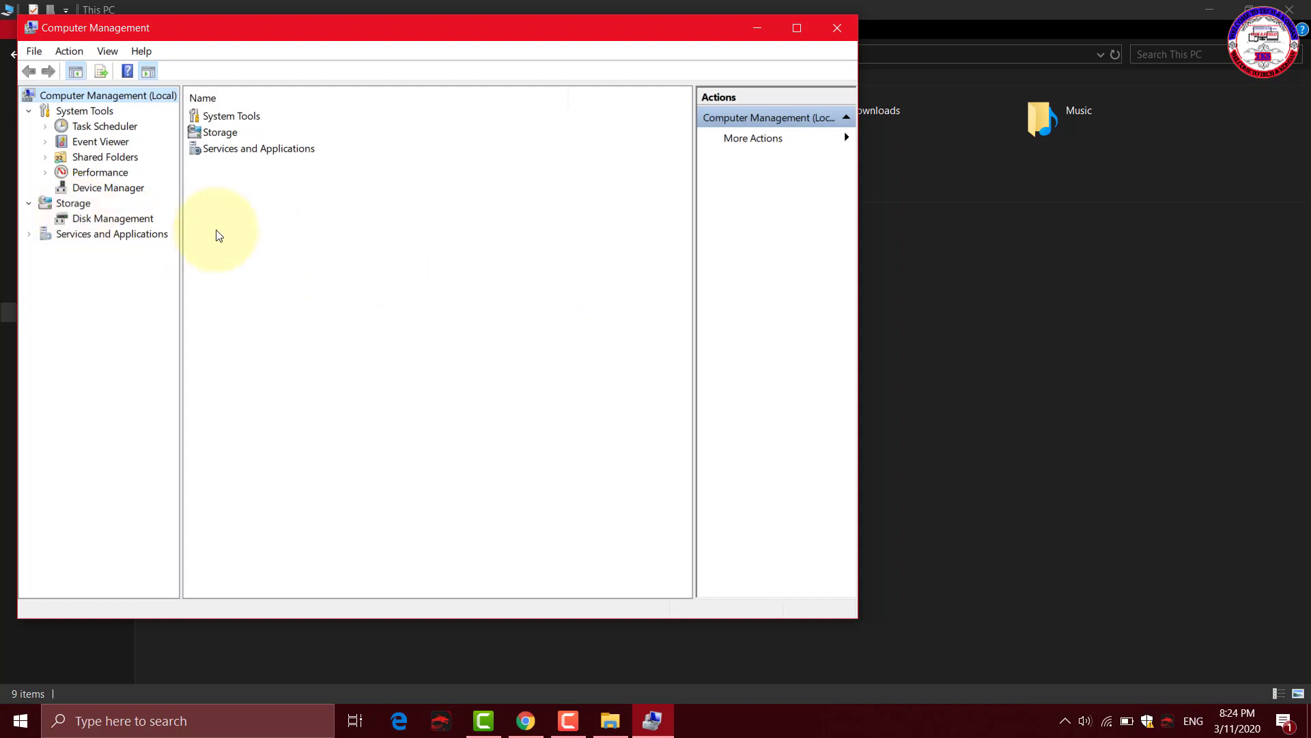
{"action": "left_click", "coordinate": [98, 191]}
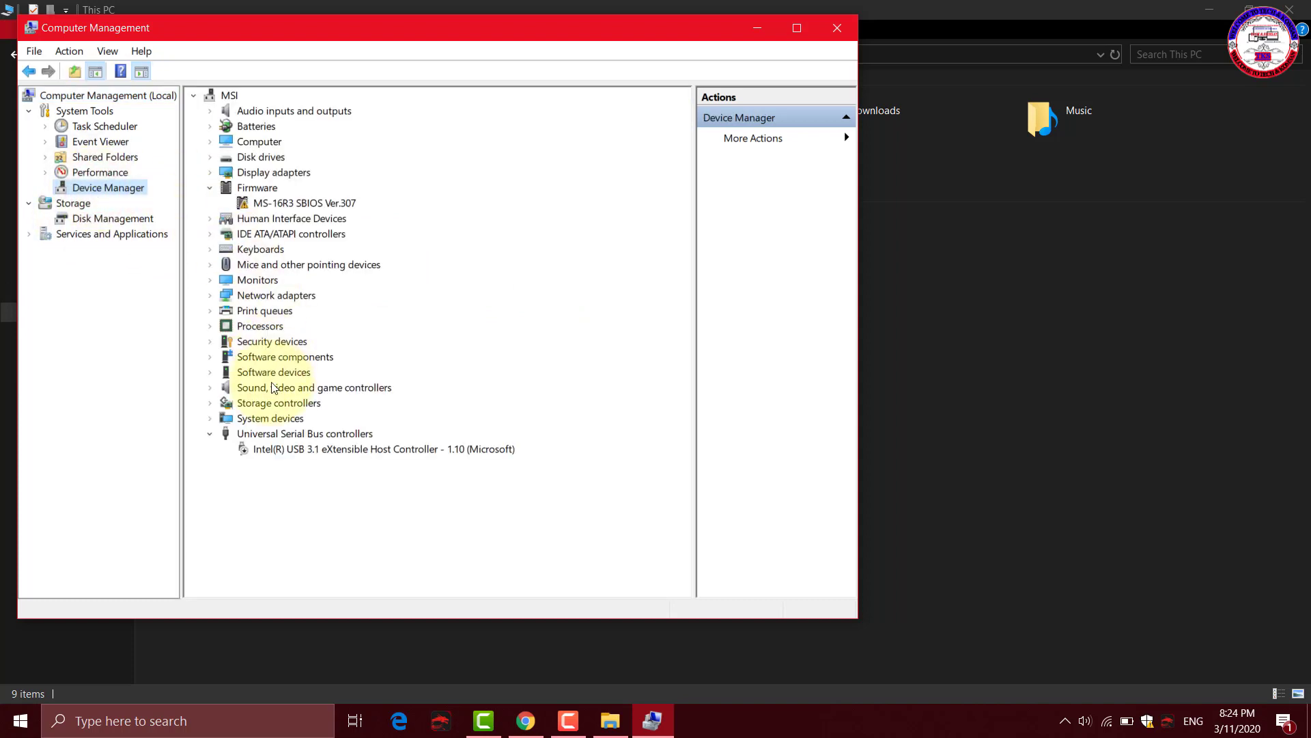
- Enable the Intel(R) USB 3.1 eXtensible Host Controller under the Universal Serial Bus controllers
{"action": "left_click", "coordinate": [266, 452]}
{"action": "right_click", "coordinate": [262, 450]}
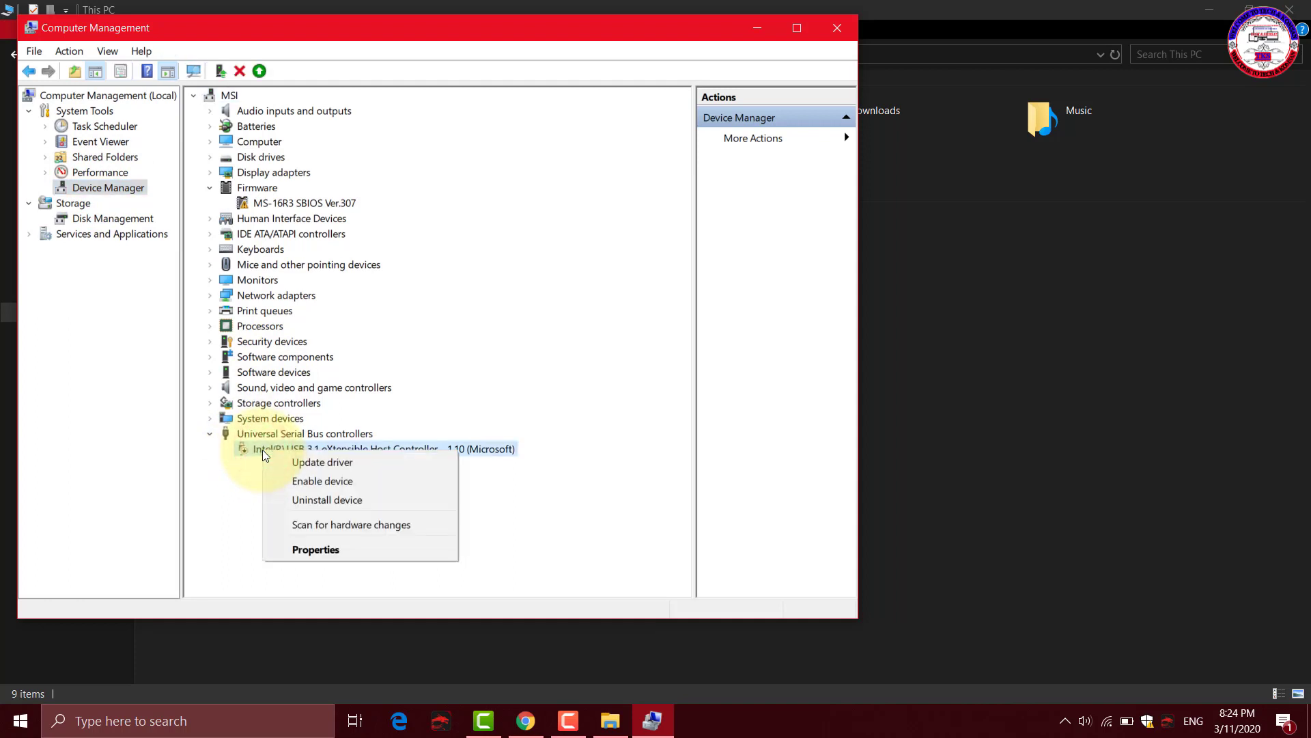
{"action": "left_click", "coordinate": [323, 482]}
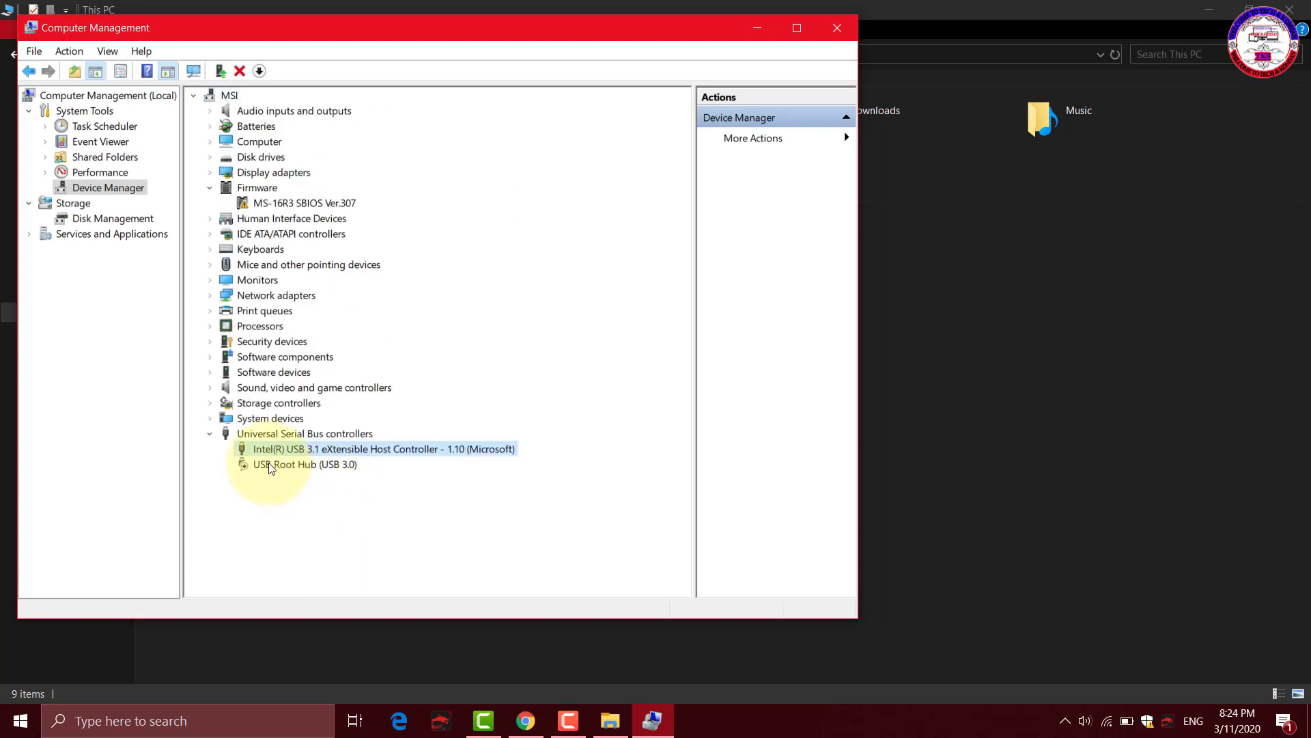
- Enable the USB Root Hub (USB 3.0) device, moving the Computer Management window aside
{"action": "right_click", "coordinate": [306, 466]}
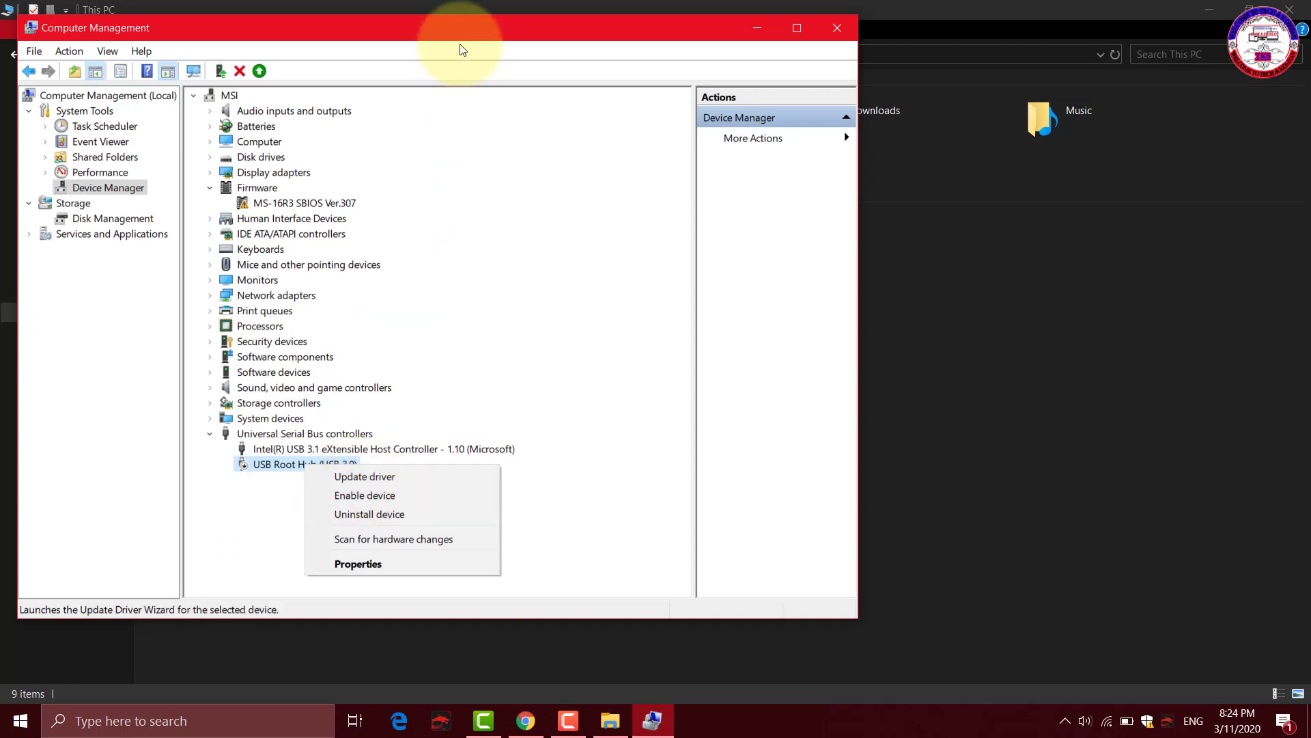
{"action": "left_click", "coordinate": [453, 23]}
{"action": "left_click_drag", "start_coordinate": [453, 23], "coordinate": [378, 114]}
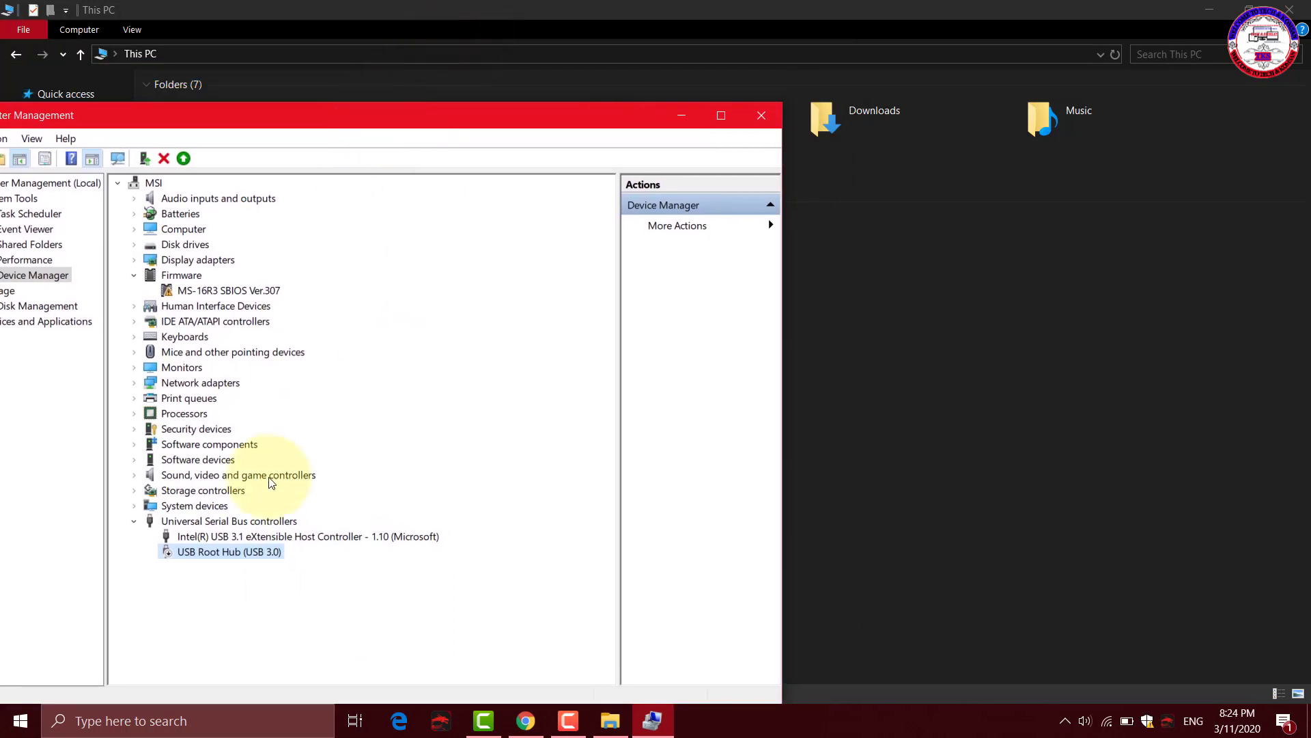
{"action": "right_click", "coordinate": [205, 558]}
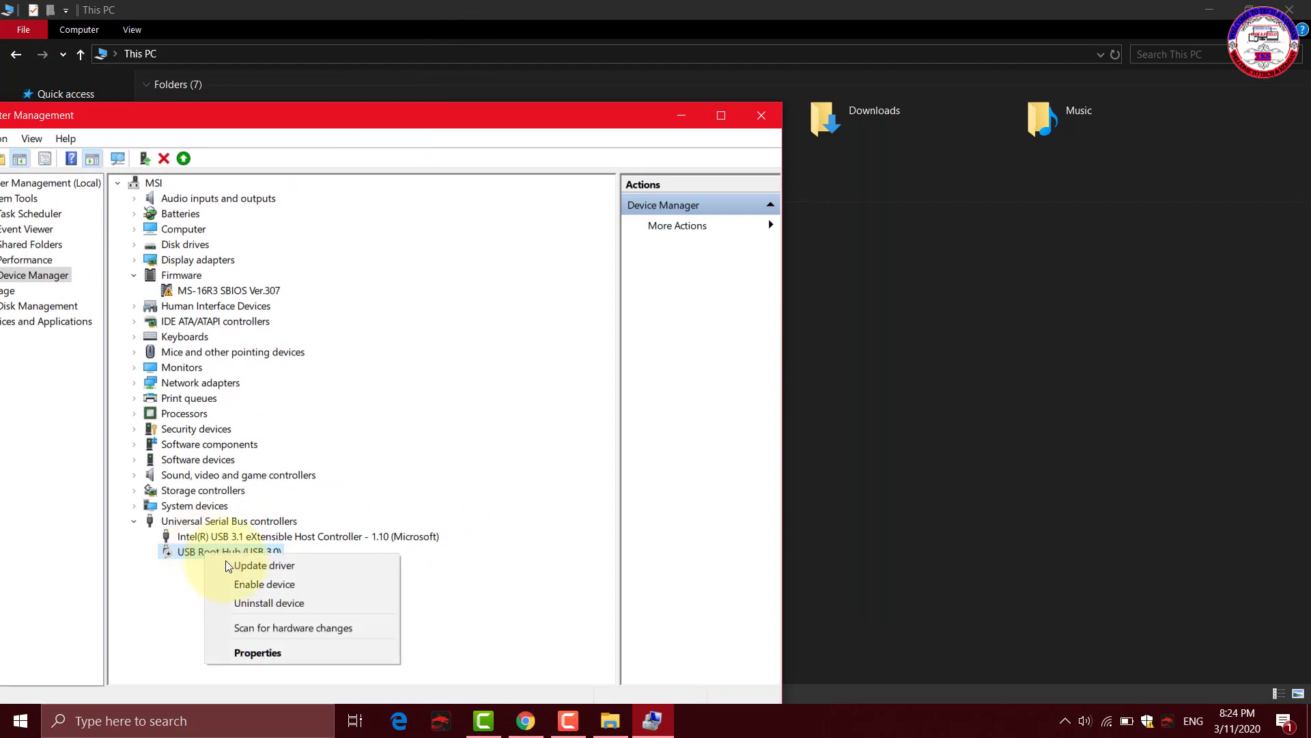
{"action": "left_click", "coordinate": [251, 584]}
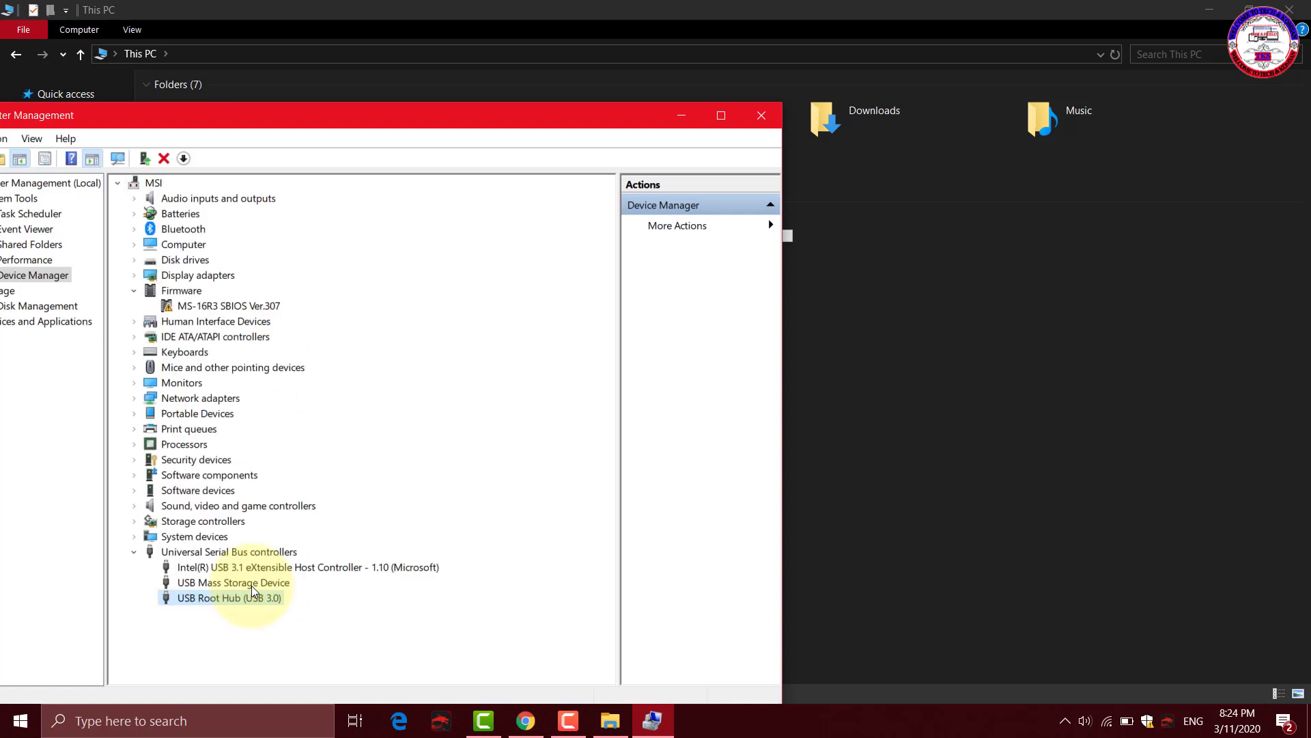
- Restore File Explorer to a smaller window and arrange it beside Computer Management so the drives and USB controllers can be compared
{"action": "left_click_drag", "start_coordinate": [538, 117], "coordinate": [401, 100]}
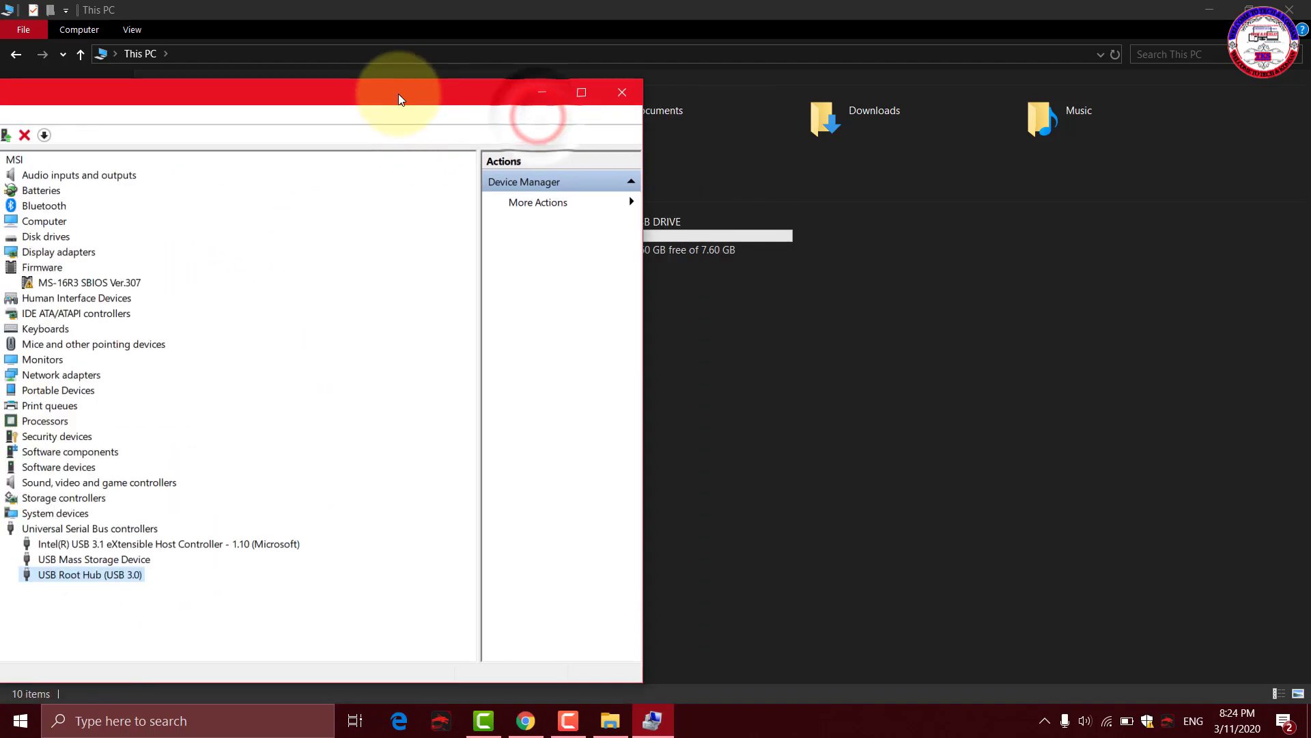
{"action": "left_click", "coordinate": [1247, 10]}
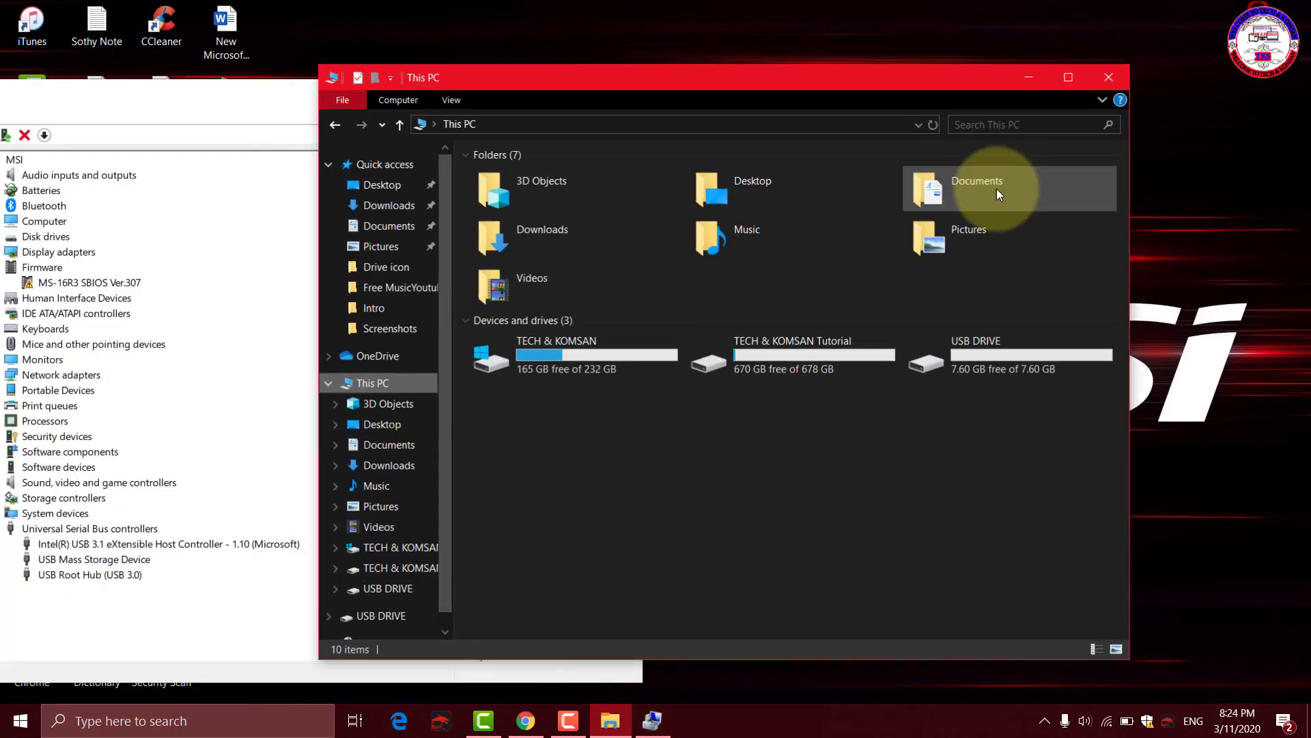
{"action": "left_click_drag", "start_coordinate": [756, 85], "coordinate": [1096, 48]}
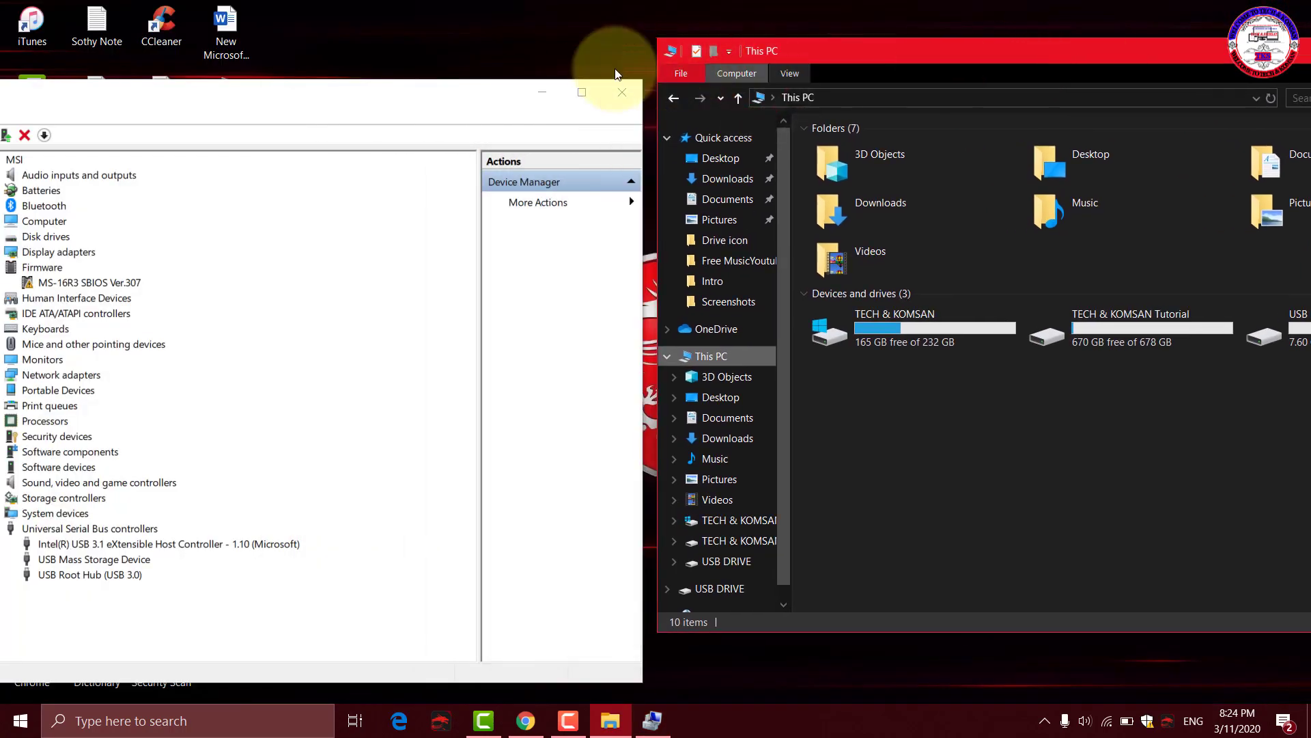
{"action": "left_click_drag", "start_coordinate": [381, 102], "coordinate": [565, 38]}
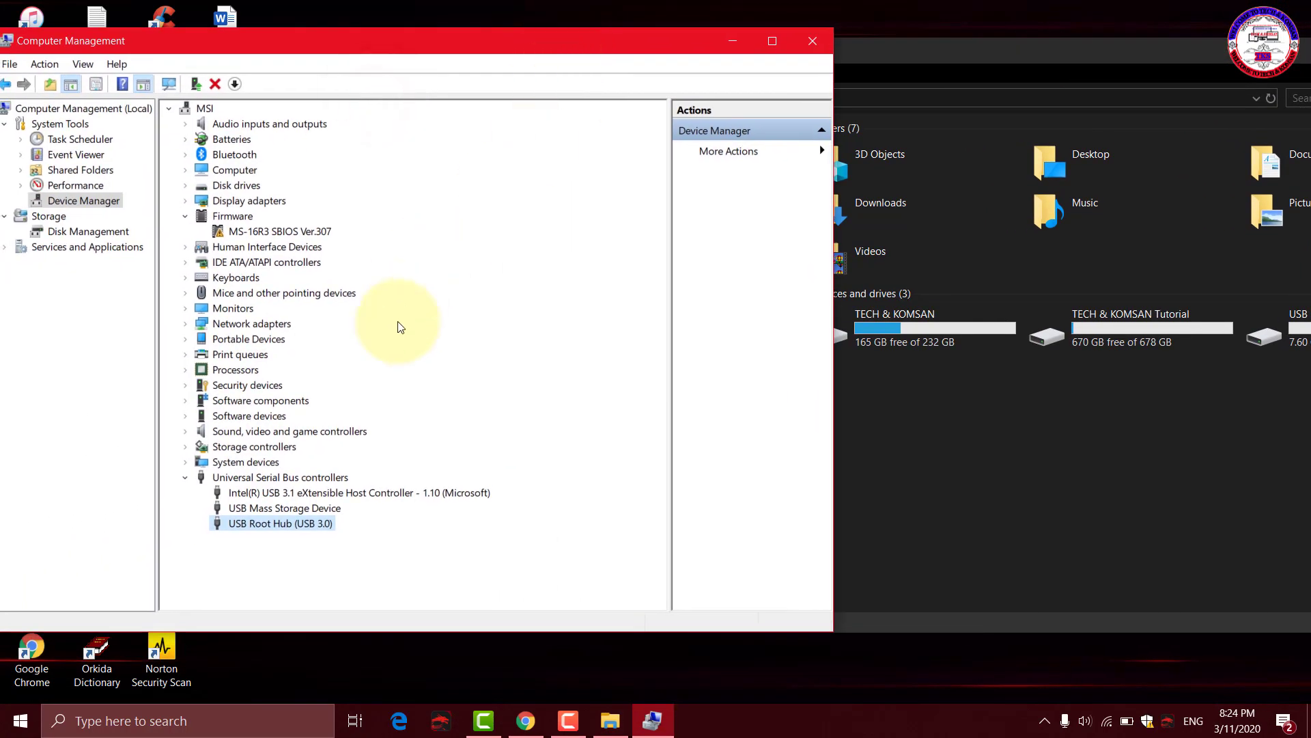
{"action": "left_click_drag", "start_coordinate": [1086, 46], "coordinate": [912, 59]}
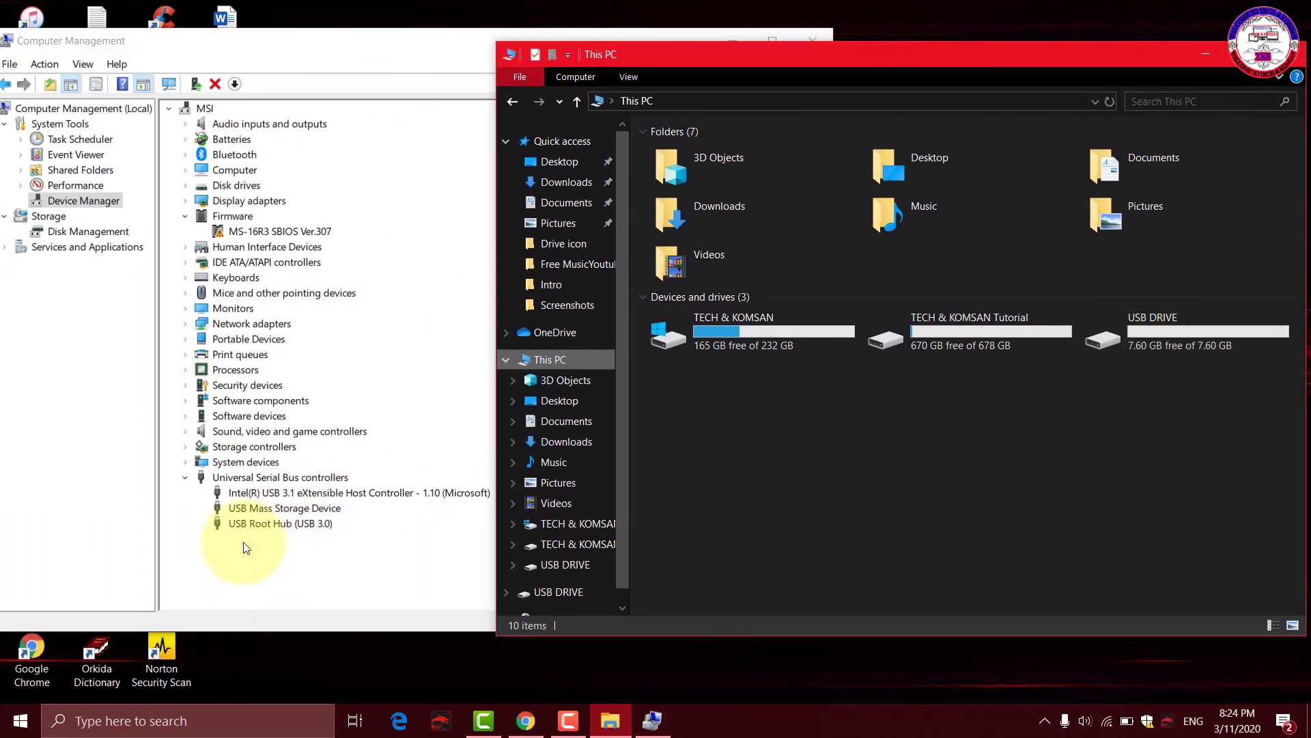
- Disable the Intel(R) USB 3.1 eXtensible Host Controller again and check the drives listed in This PC
{"action": "left_click", "coordinate": [262, 526]}
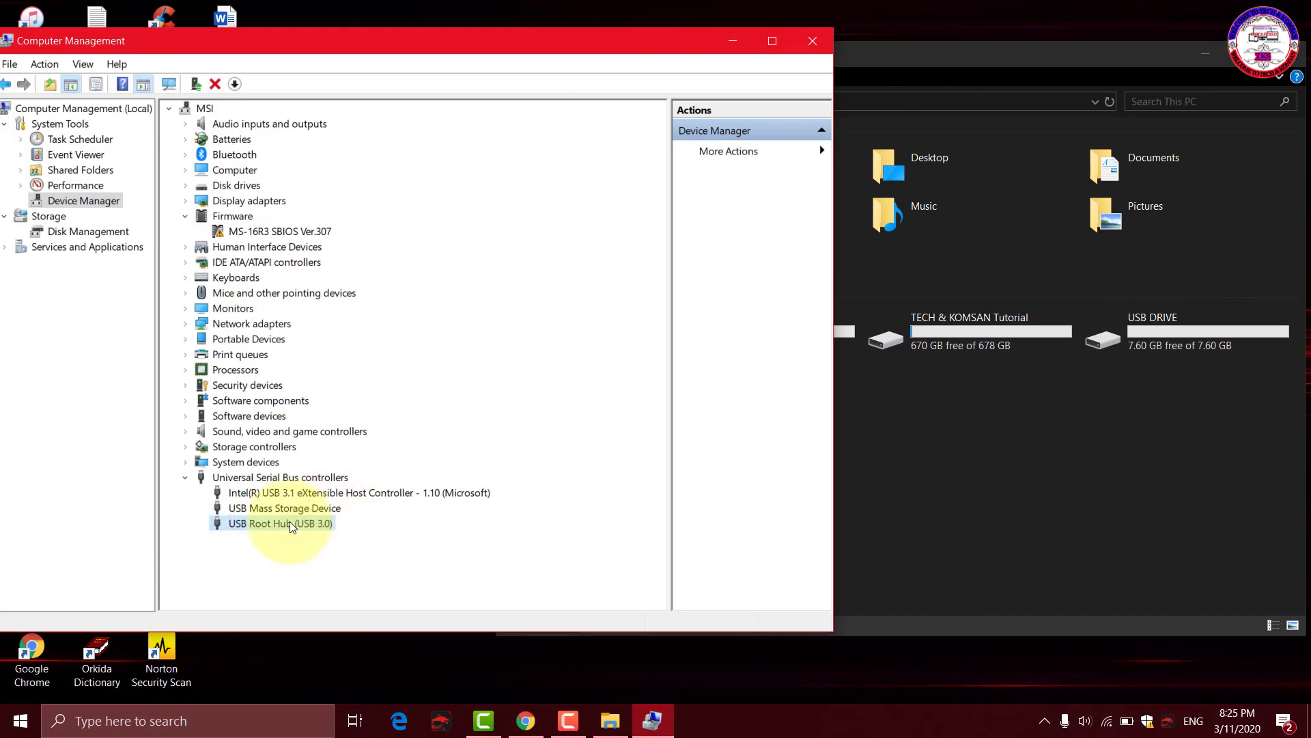
{"action": "left_click", "coordinate": [287, 509]}
{"action": "left_click", "coordinate": [292, 491]}
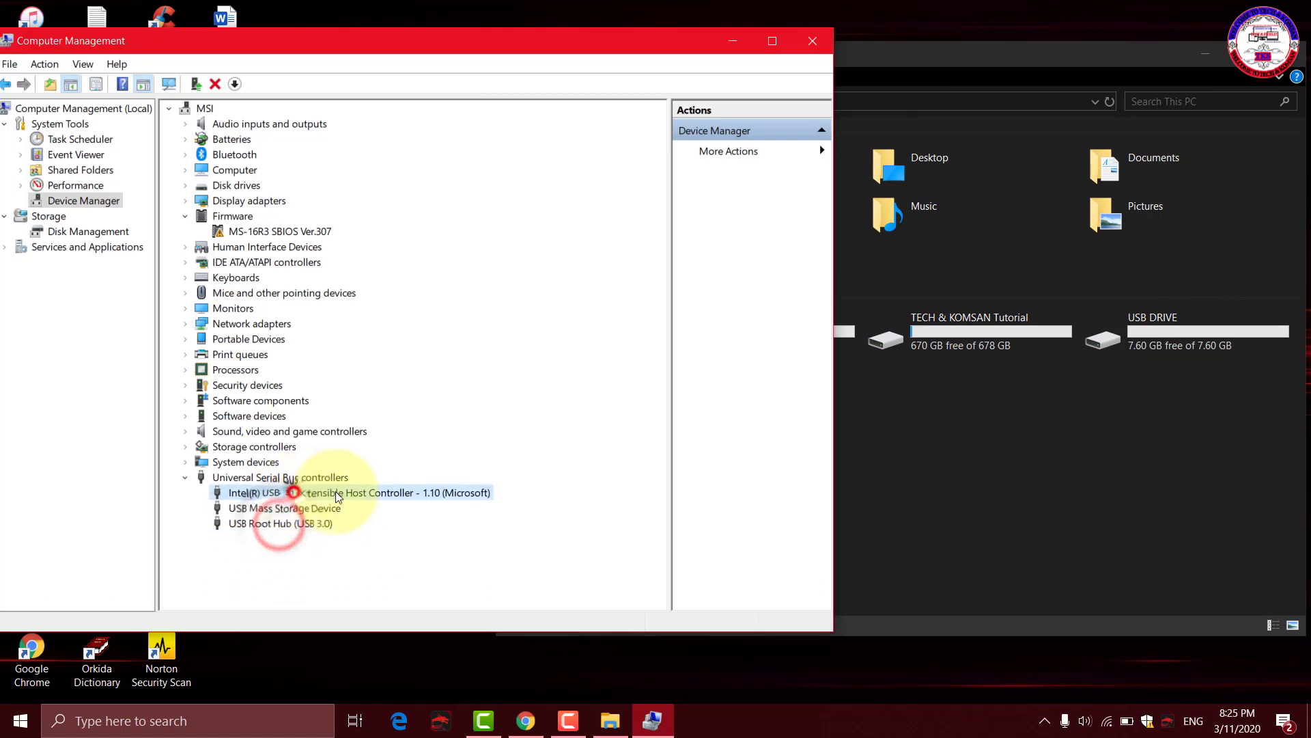
{"action": "right_click", "coordinate": [313, 497]}
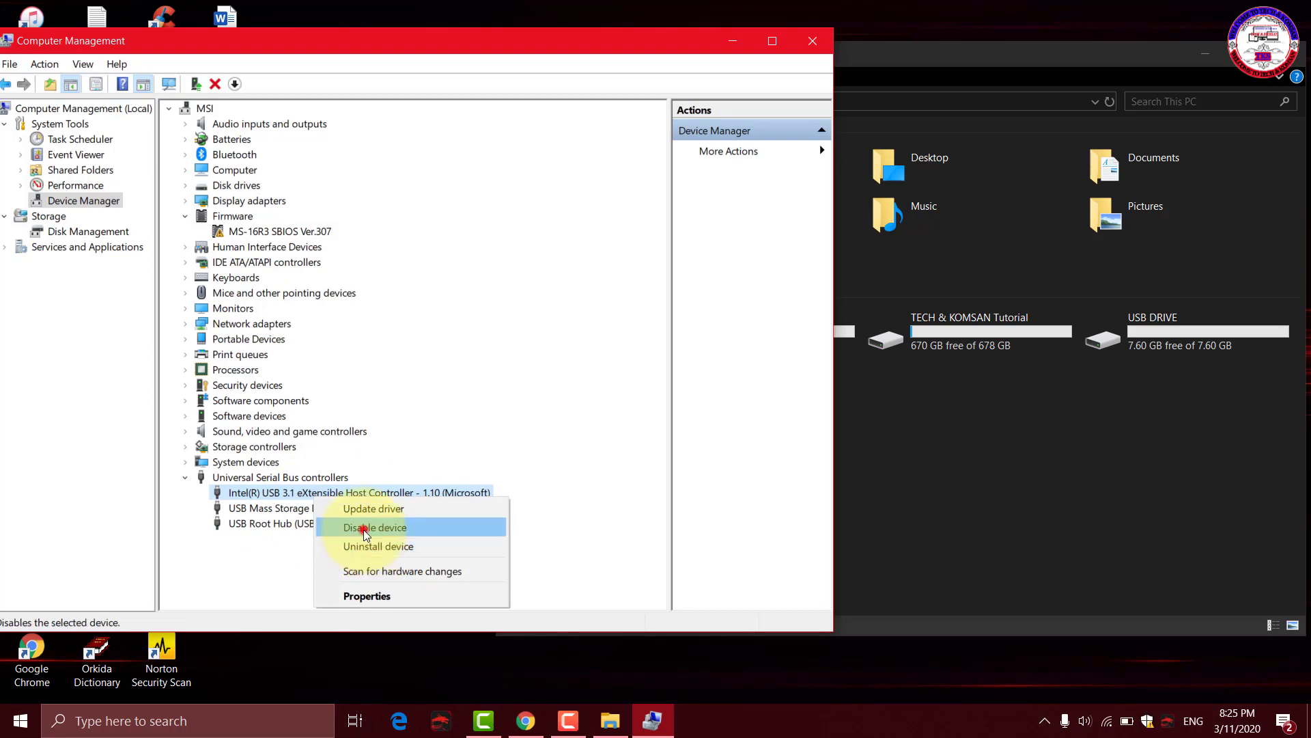
{"action": "left_click", "coordinate": [363, 528]}
{"action": "left_click", "coordinate": [696, 383]}
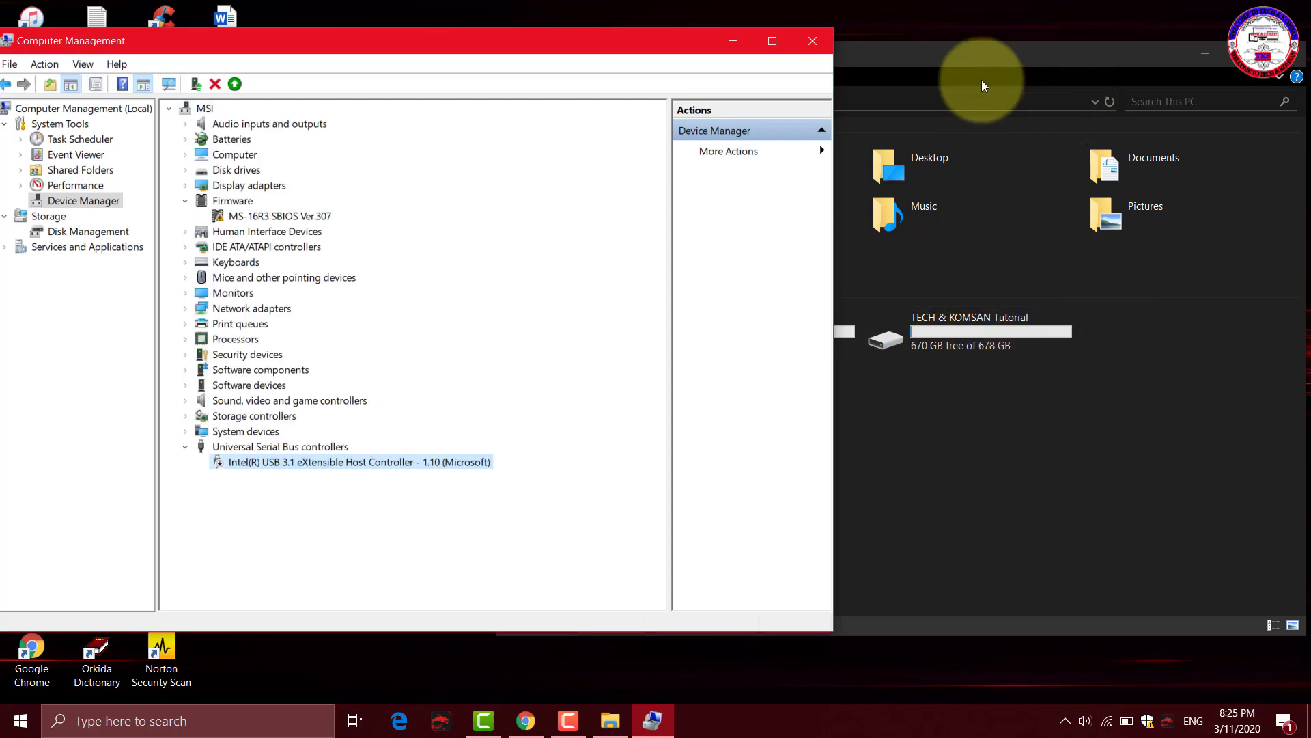
{"action": "left_click", "coordinate": [998, 203]}
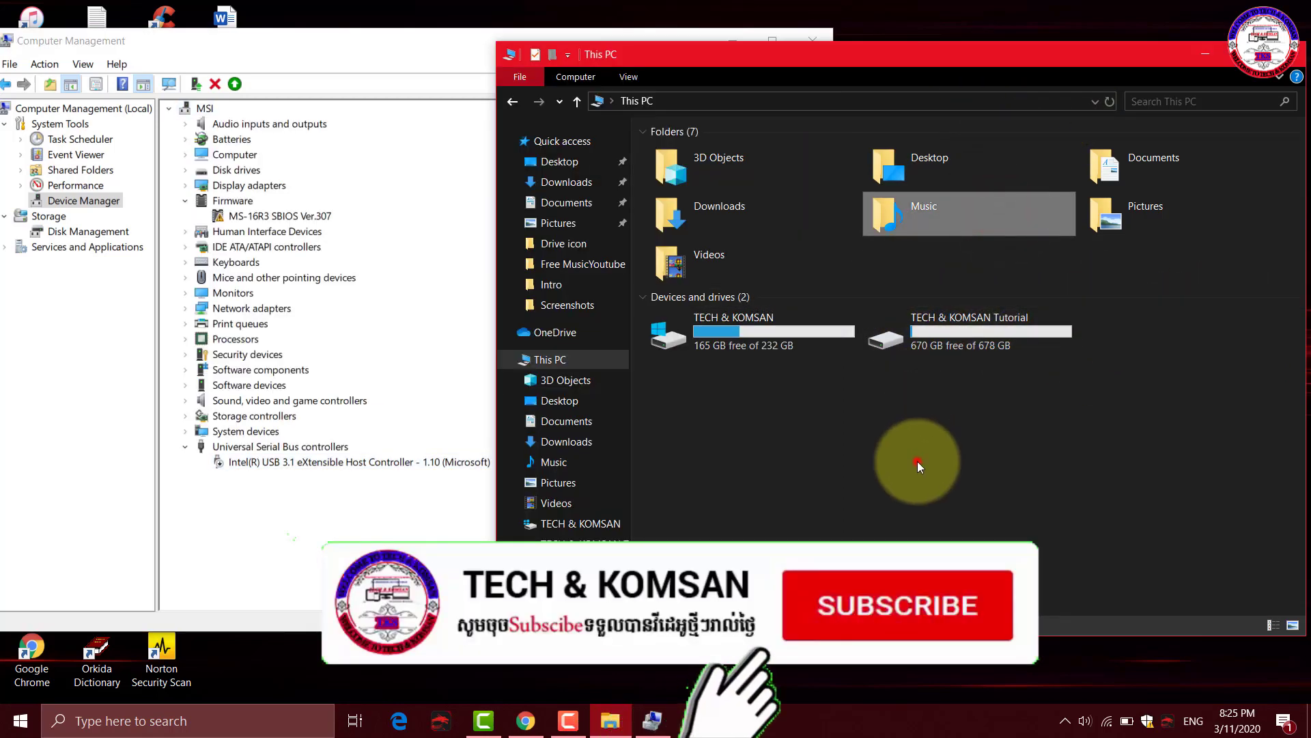
{"action": "left_click", "coordinate": [917, 461]}
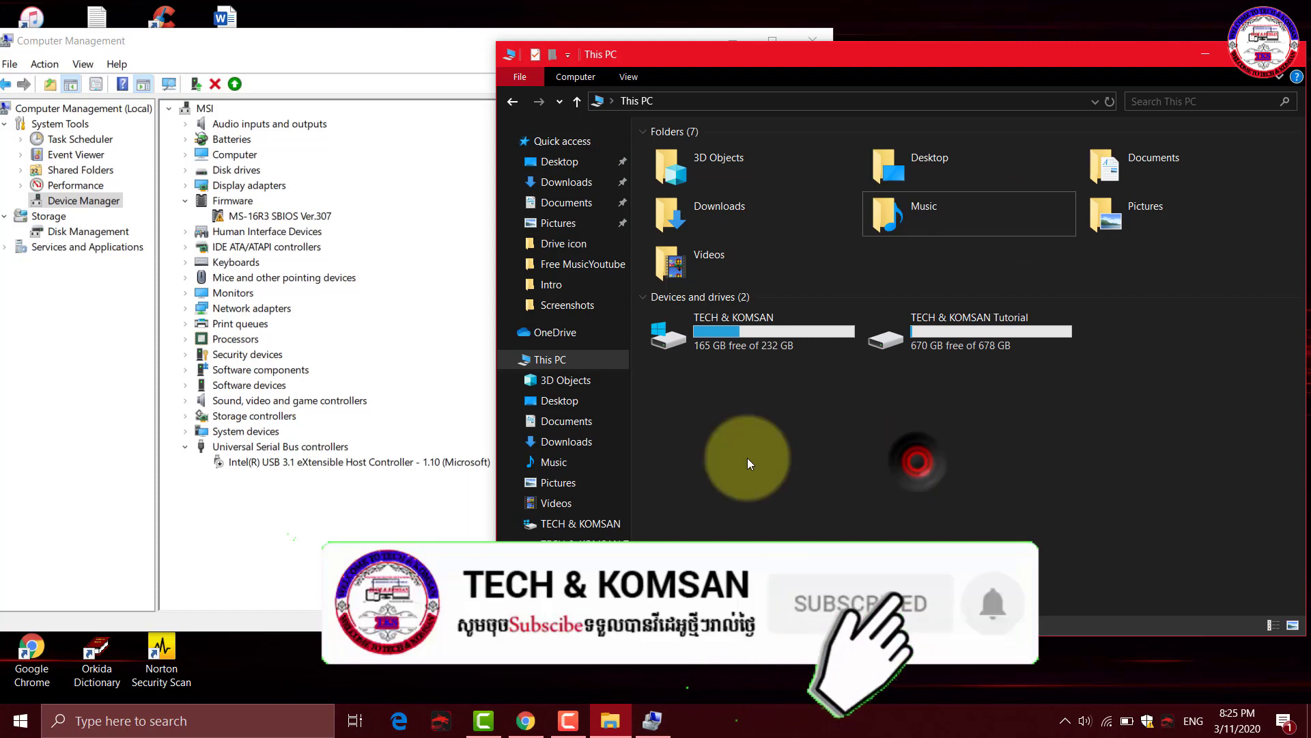
- Enable the Intel(R) USB 3.1 eXtensible Host Controller again, and close Computer Management and File Explorer
{"action": "left_click", "coordinate": [285, 466]}
{"action": "right_click", "coordinate": [285, 466]}
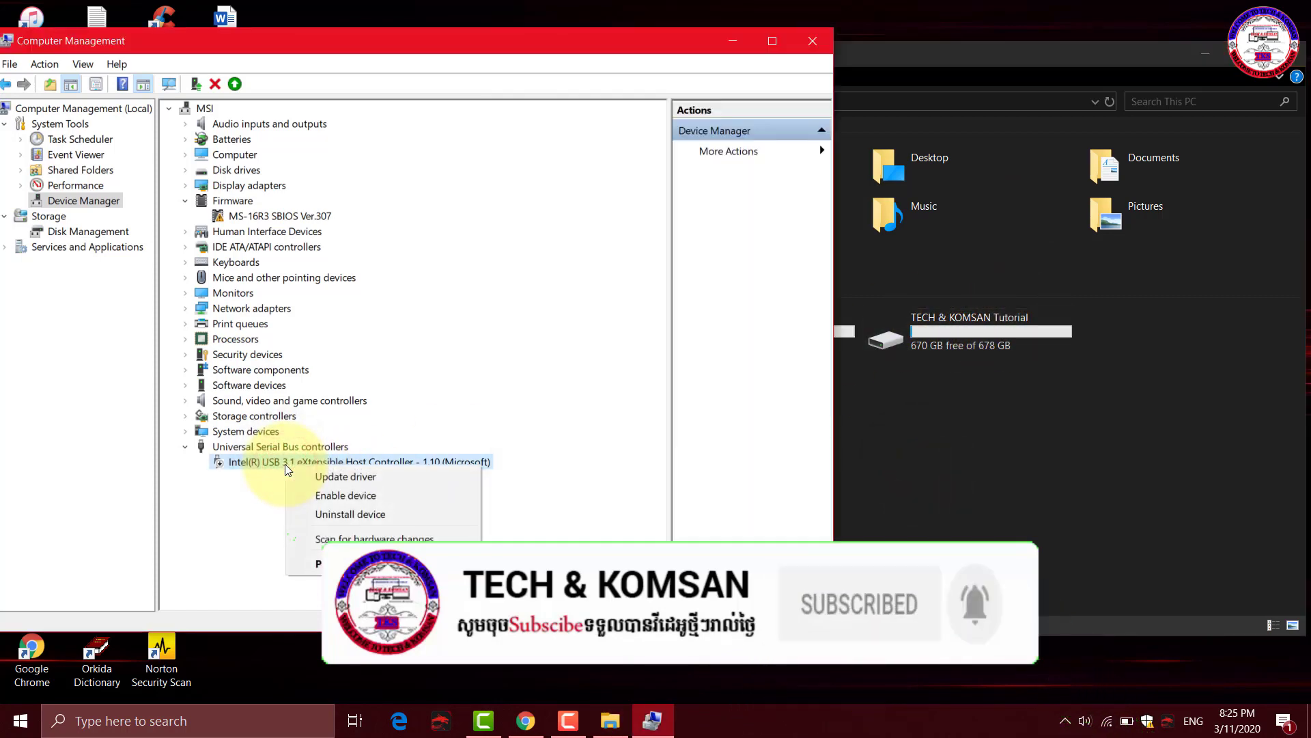
{"action": "left_click", "coordinate": [338, 497]}
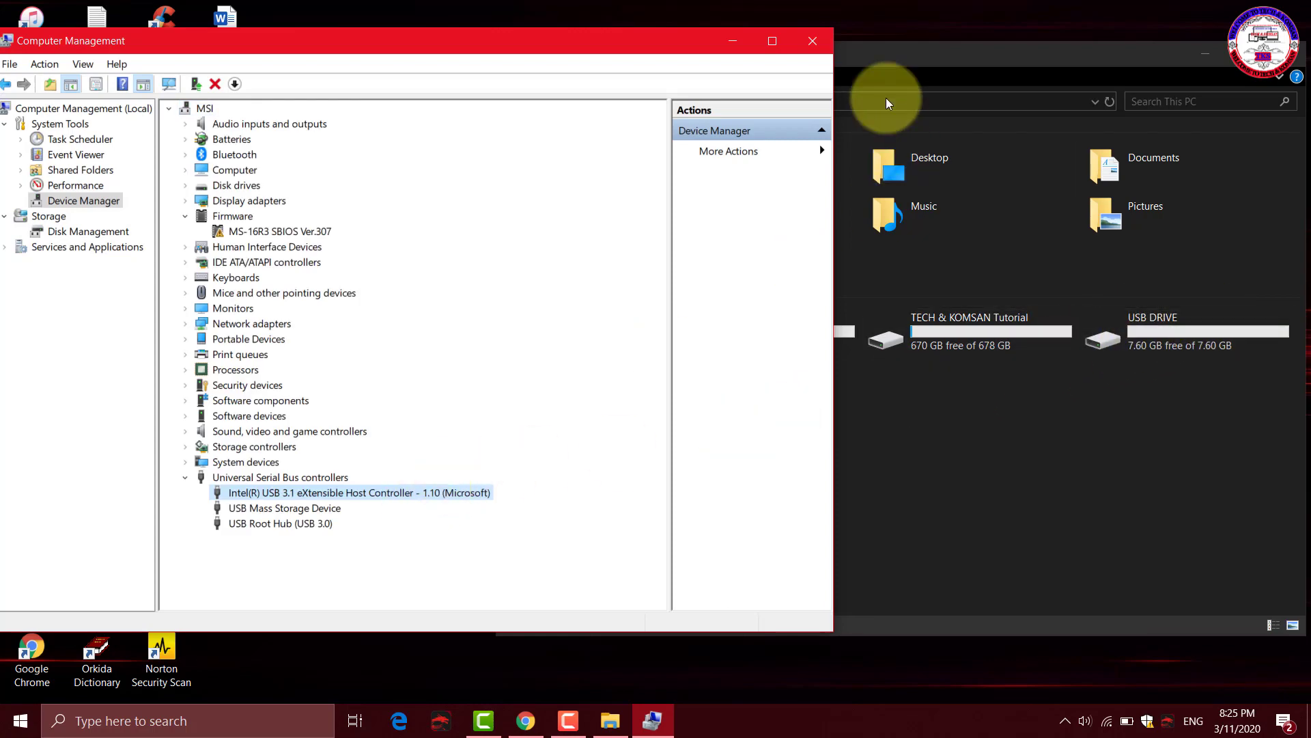
{"action": "left_click", "coordinate": [818, 39]}
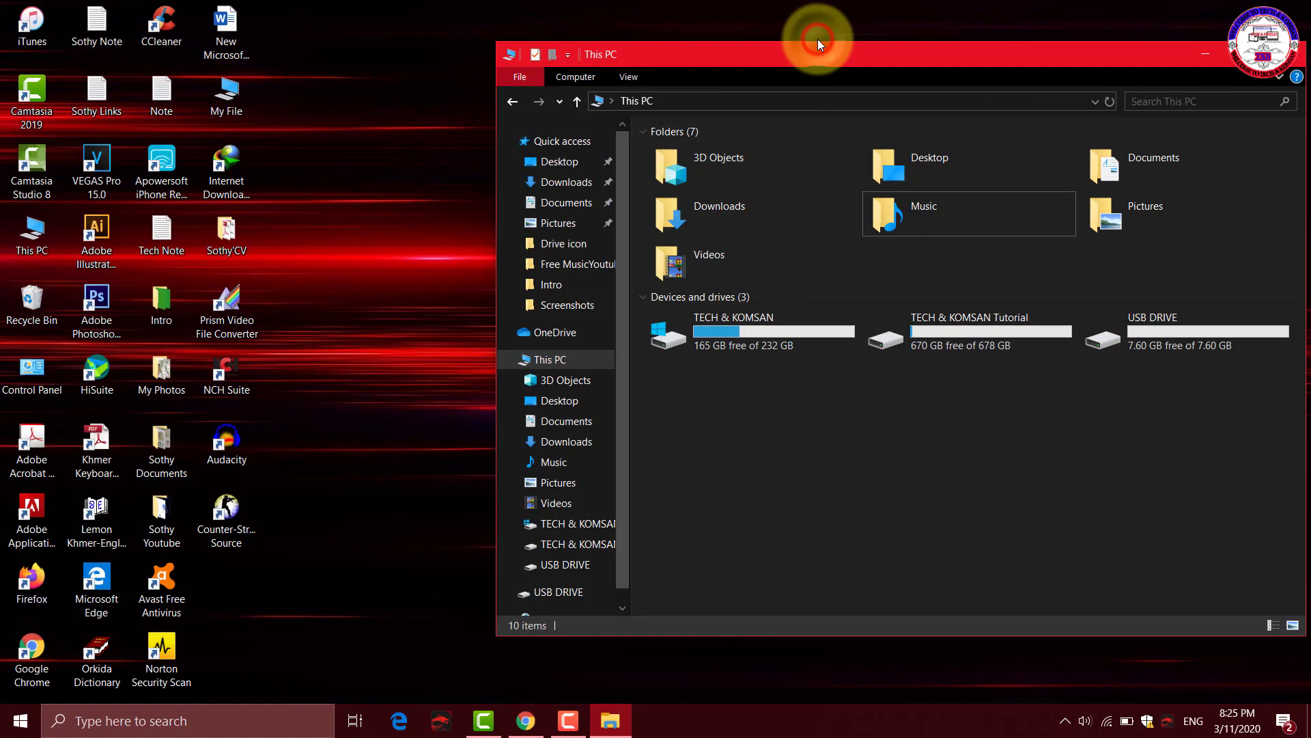
{"action": "left_click", "coordinate": [1290, 55]}
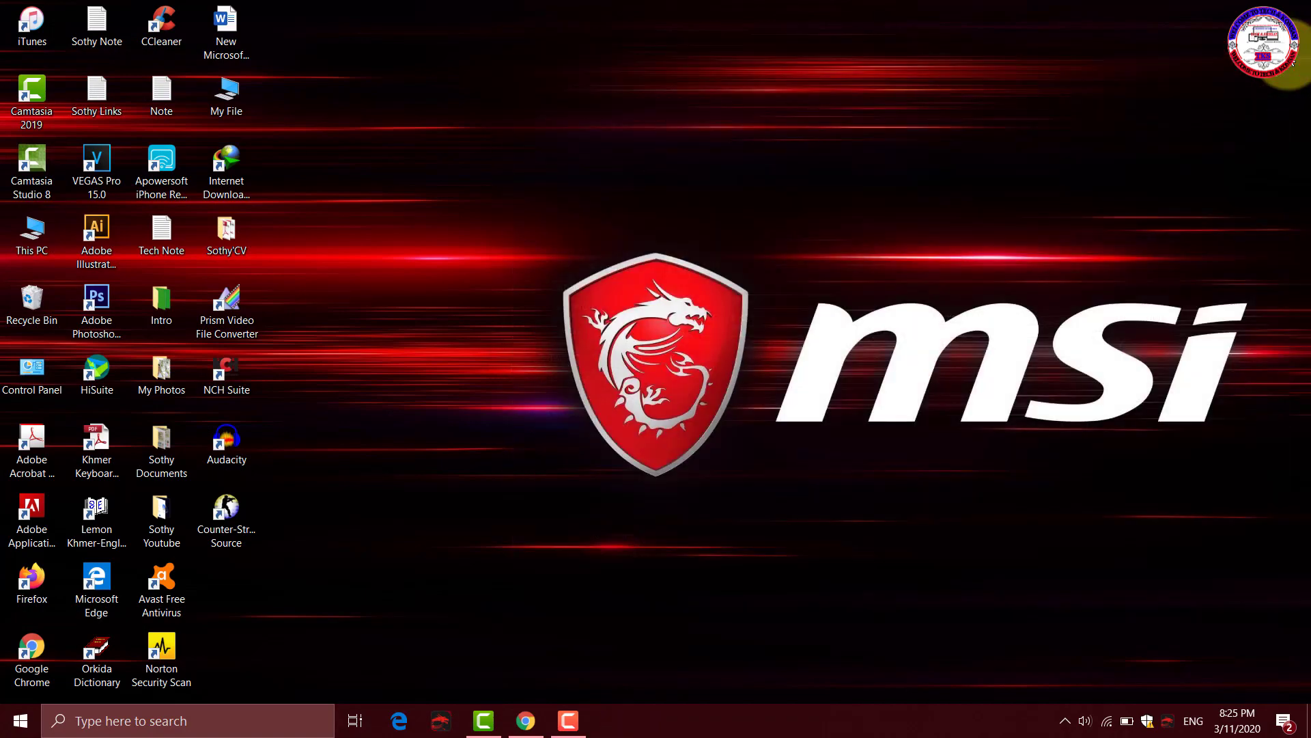